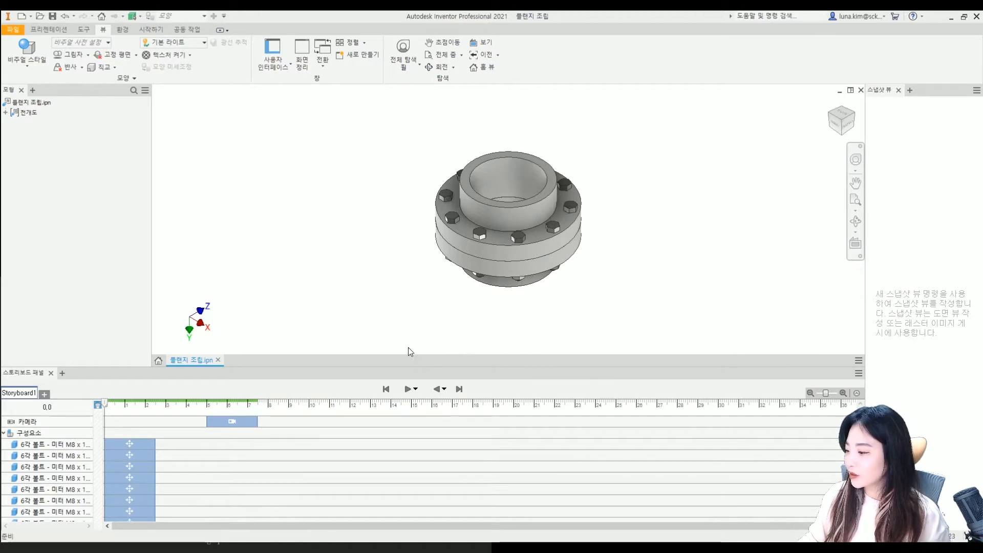
- Play the storyboard animation of the existing flange presentation and close the file
click(408, 389)
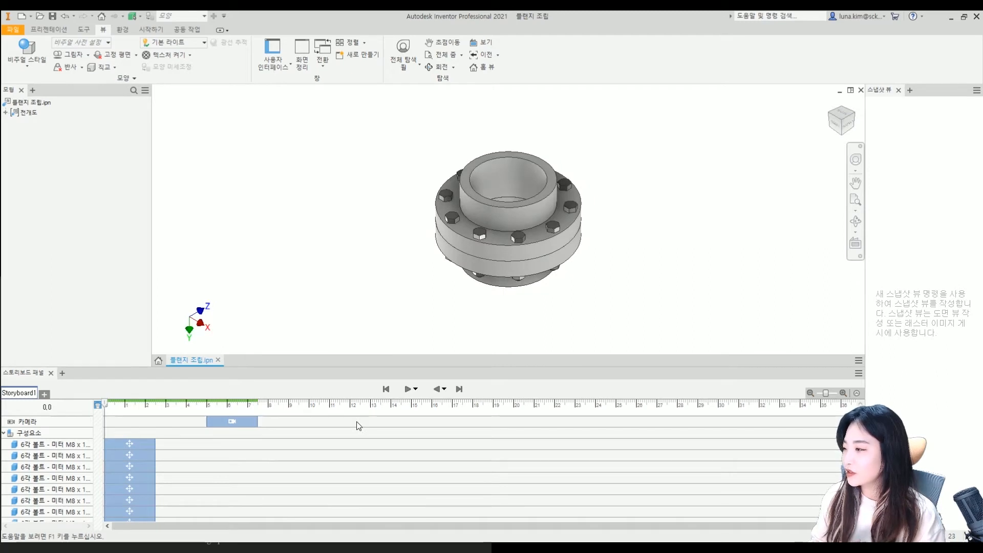
click(407, 389)
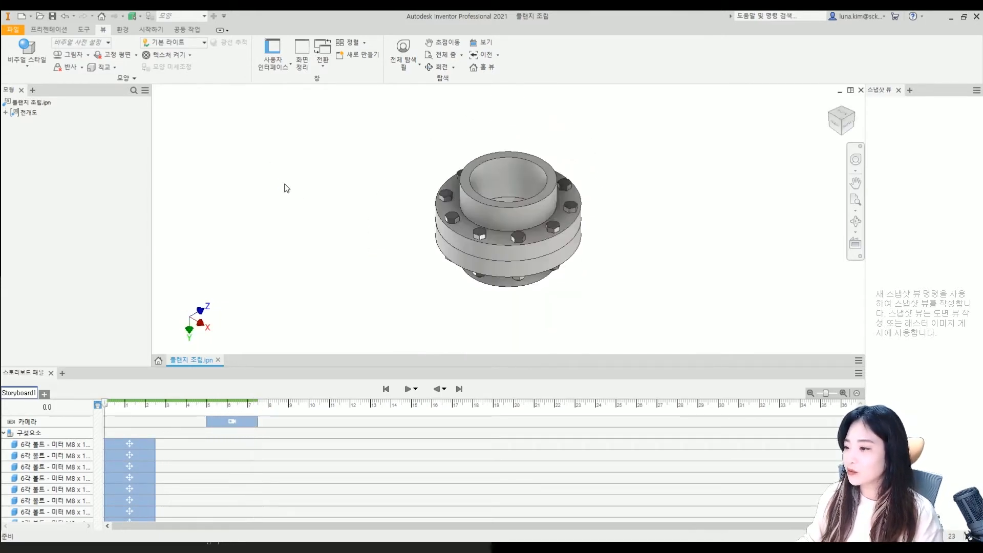
click(218, 360)
click(465, 294)
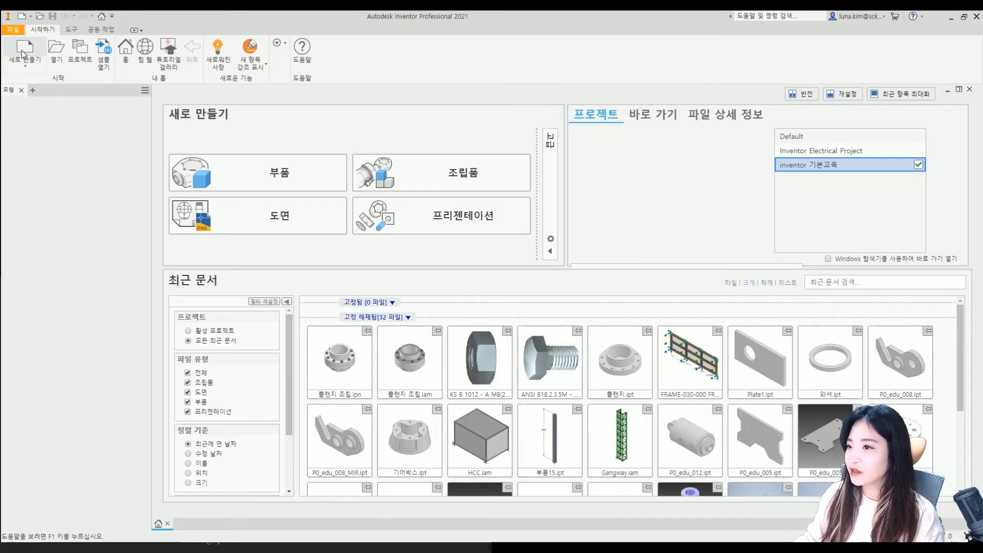
- Create a new presentation from the Standard.ipn template and insert the 플랜지 조립 assembly into it
click(23, 51)
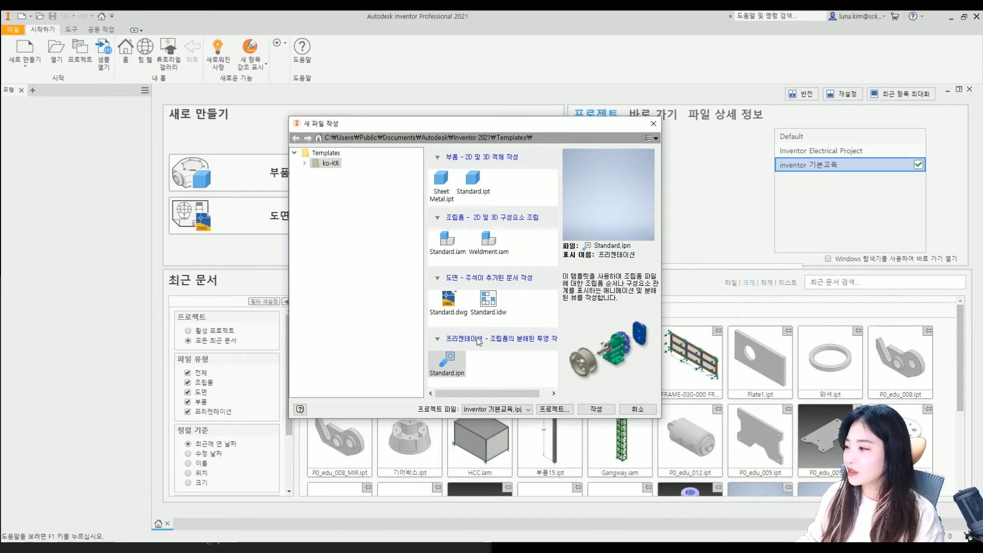
double_click(449, 362)
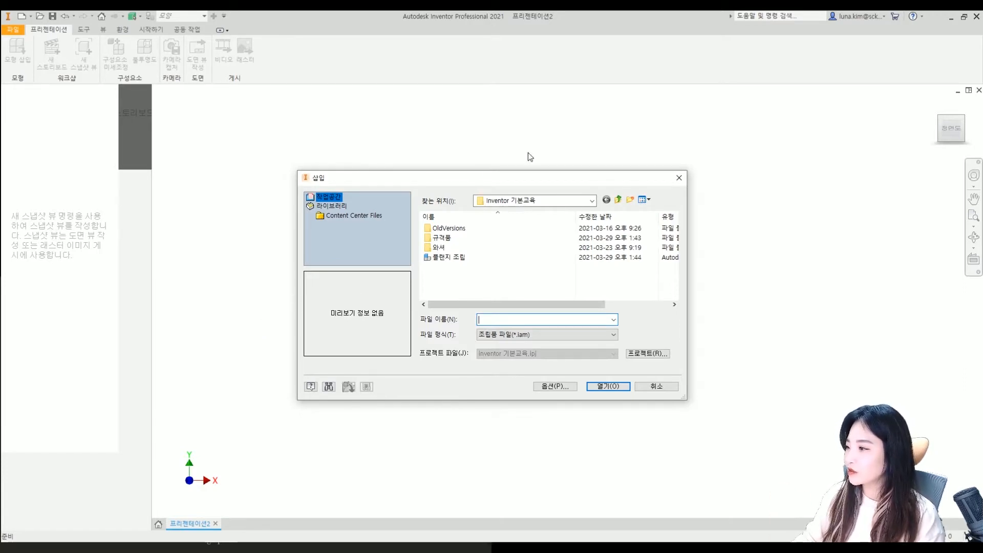
click(444, 261)
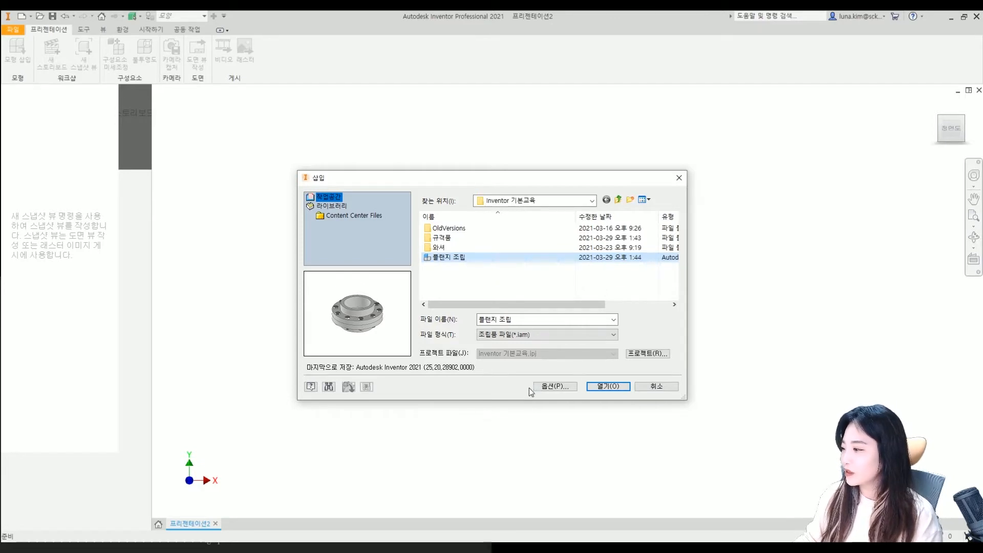
click(607, 387)
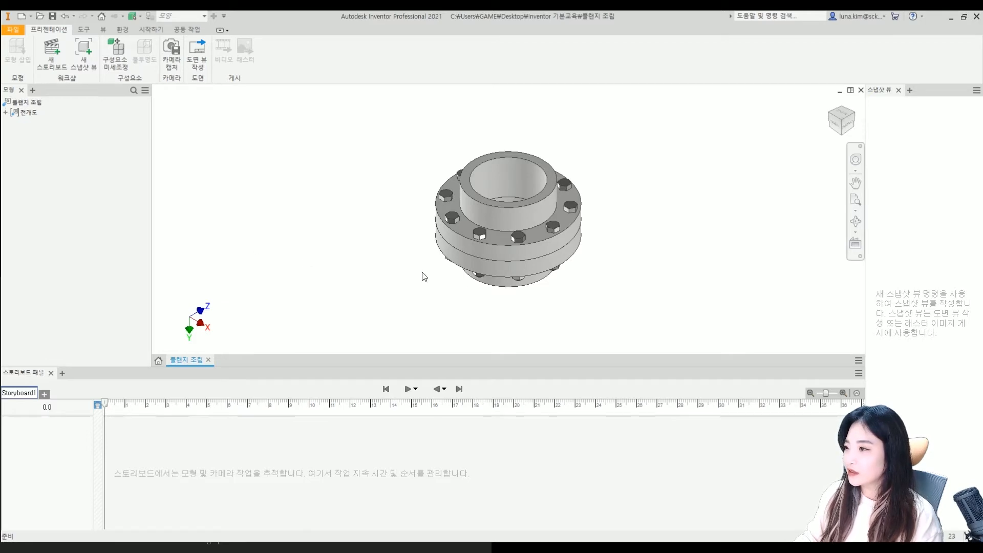
- Tweak all ten M8 x 1.25 x 50 hex bolts by -90 mm along X, with a duration of 2 s
middle_drag(464, 281, 427, 288)
middle_drag(480, 226, 517, 220)
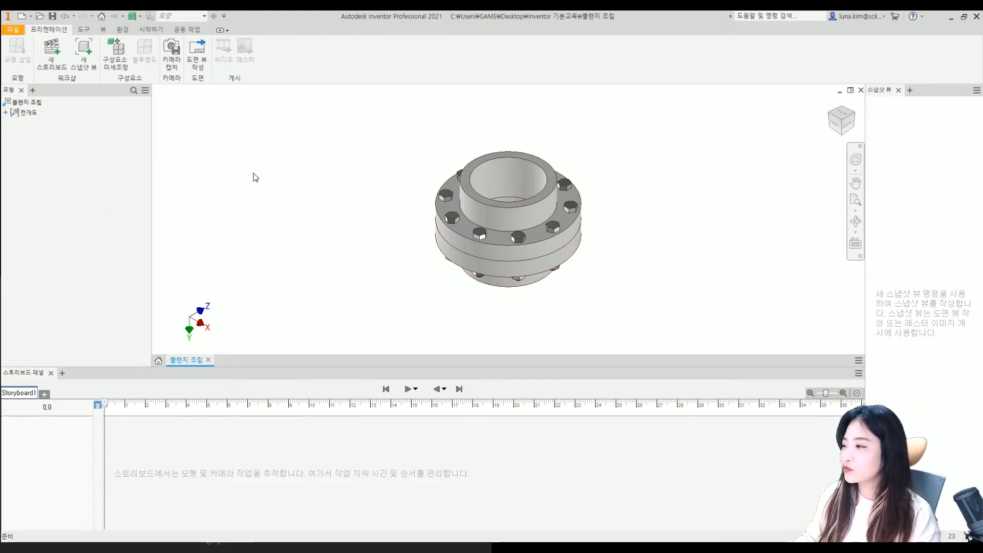
click(118, 56)
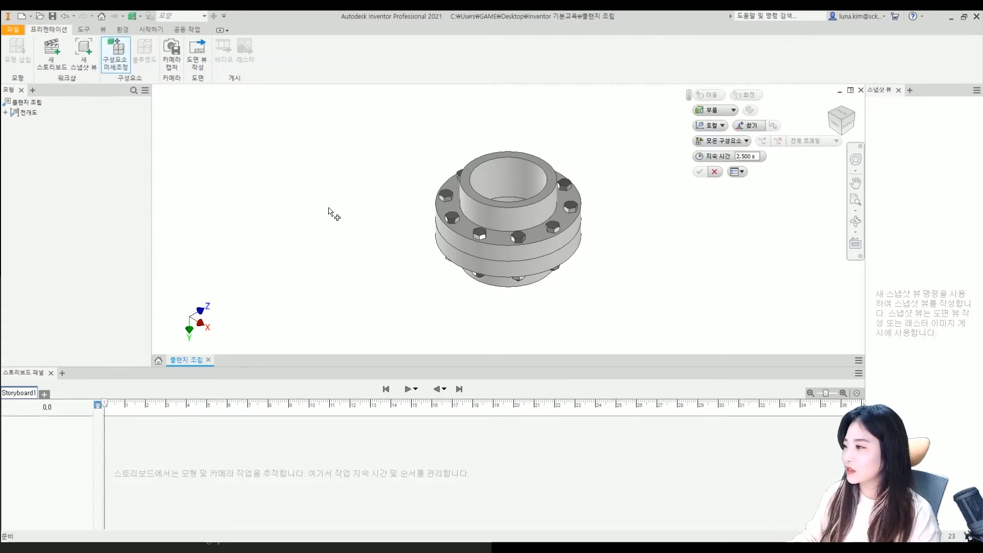
click(5, 113)
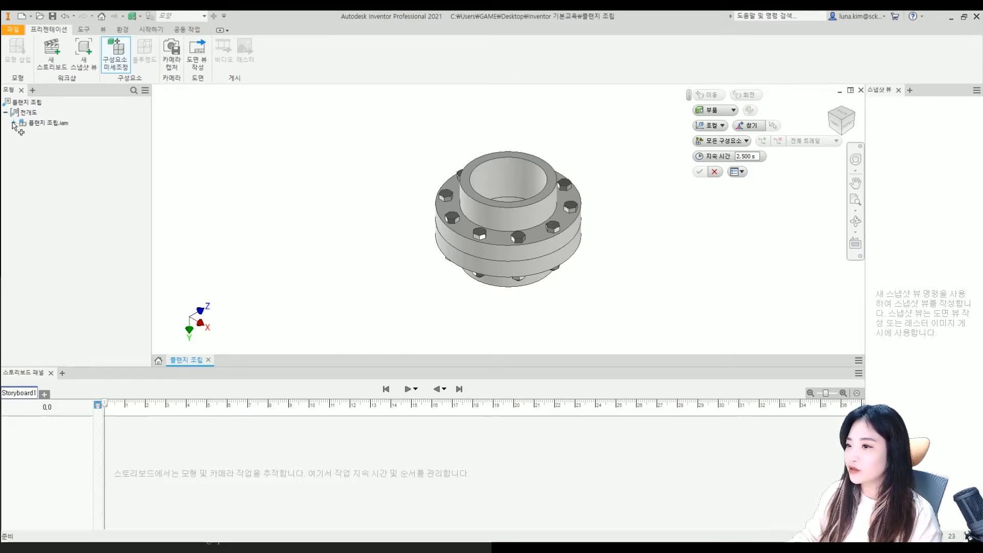
click(14, 123)
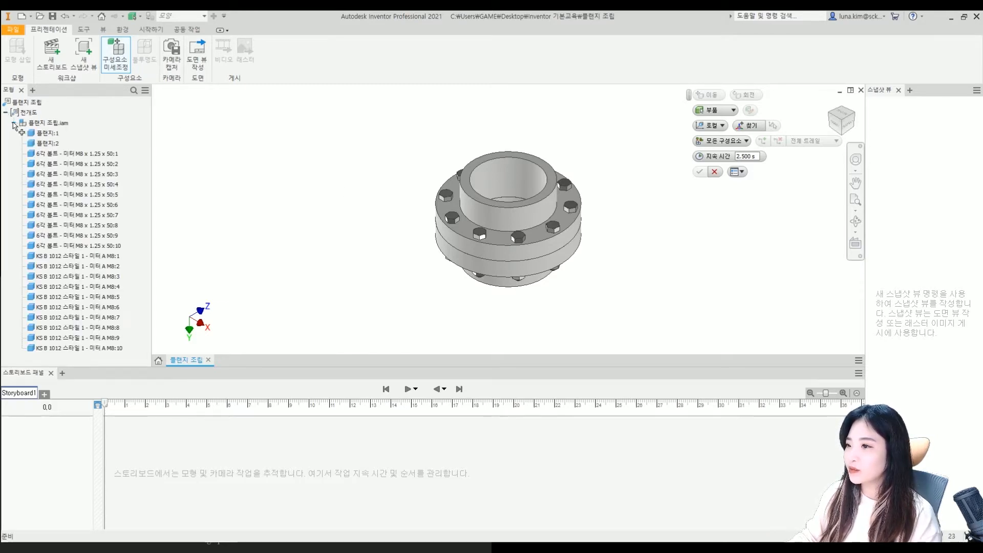
click(56, 154)
shift+click(67, 247)
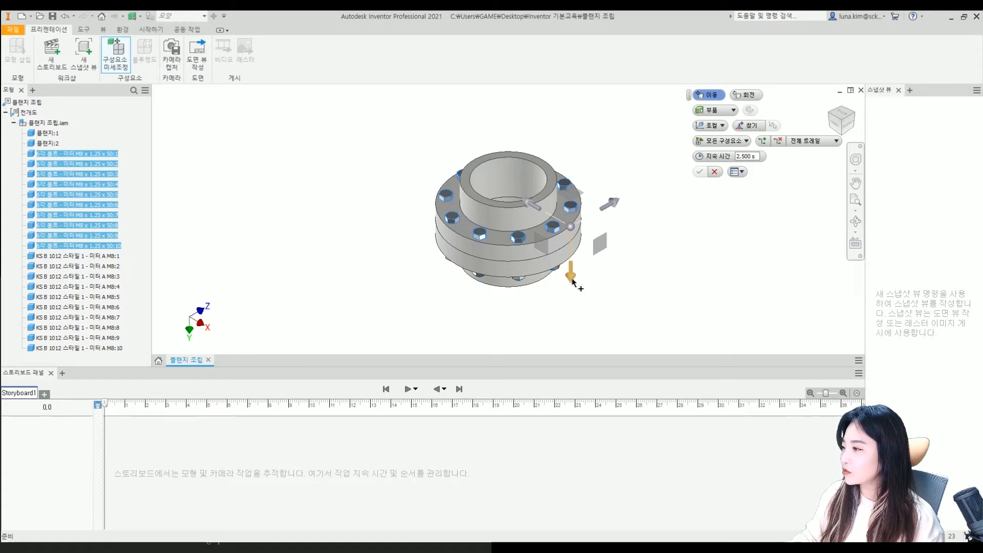
drag(572, 281, 571, 208)
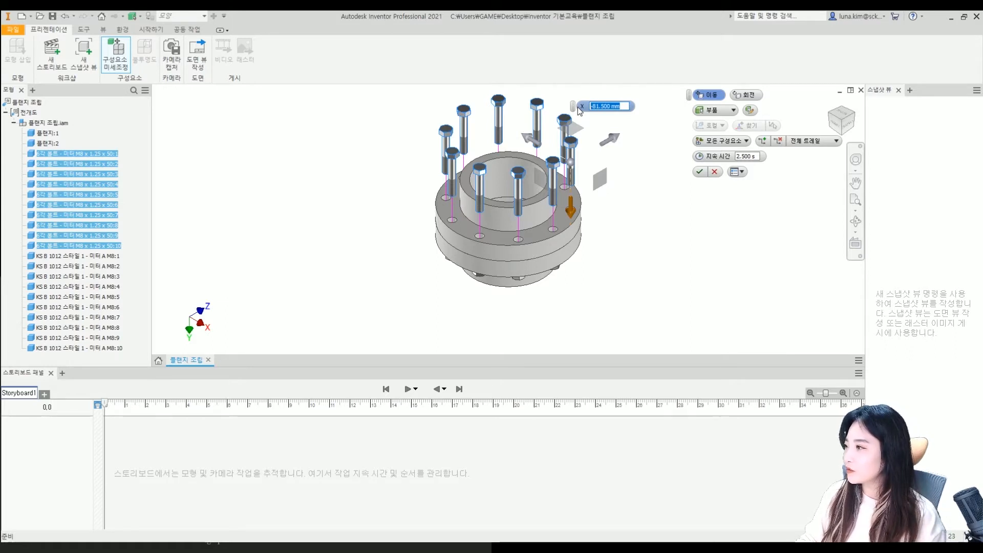
text(-90)
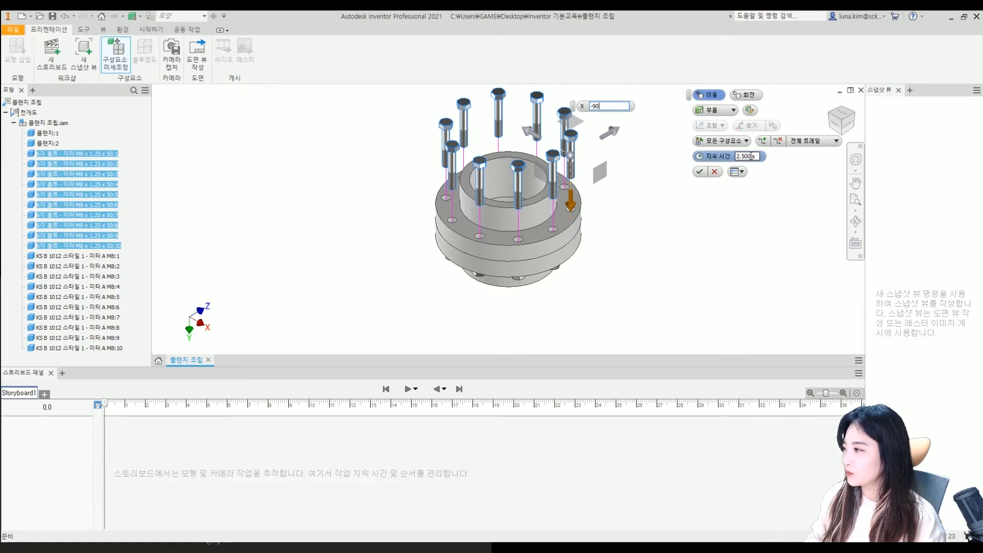
double_click(747, 156)
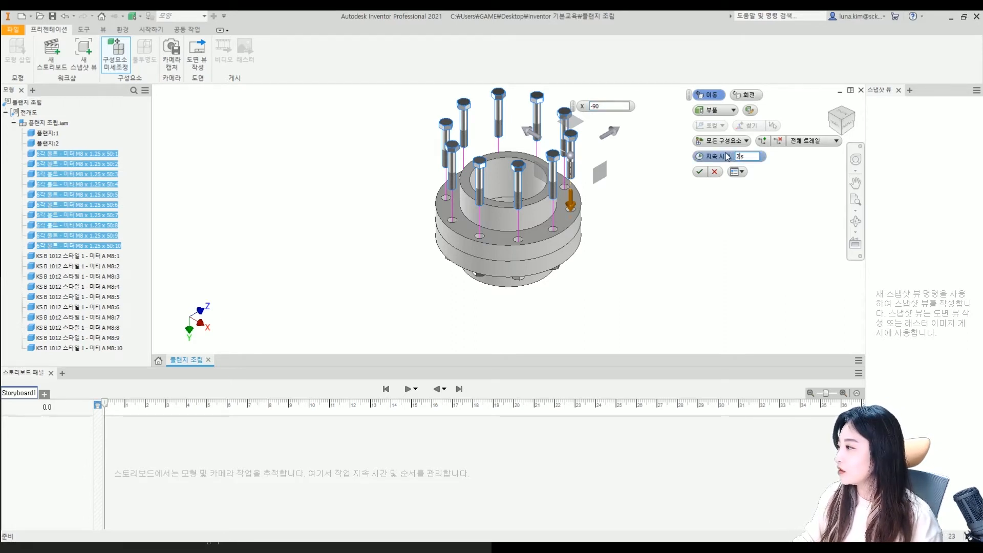
click(699, 172)
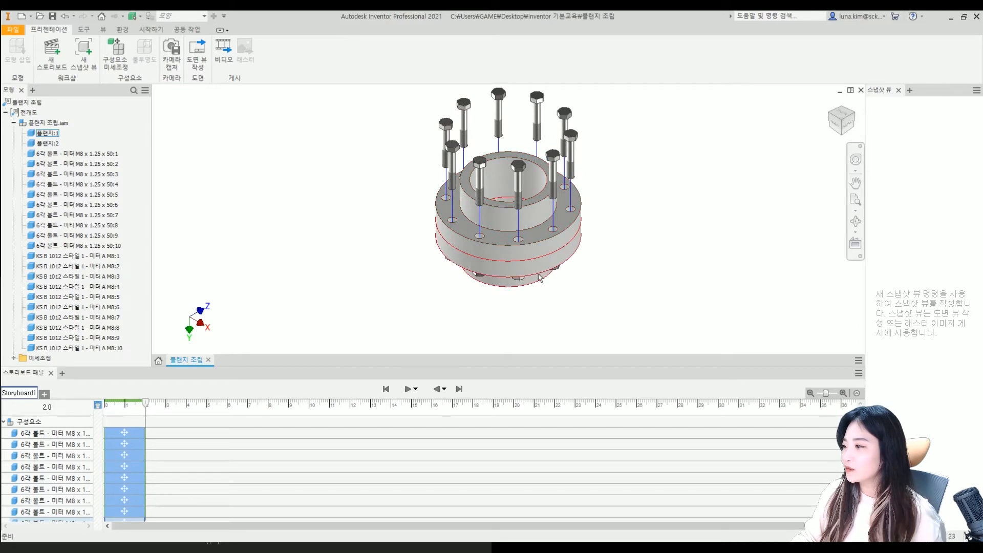
- Tweak all ten KS B 1012 M8 nuts by -90 mm along X, out below the lower flange
shift+middle_drag(546, 287, 497, 254)
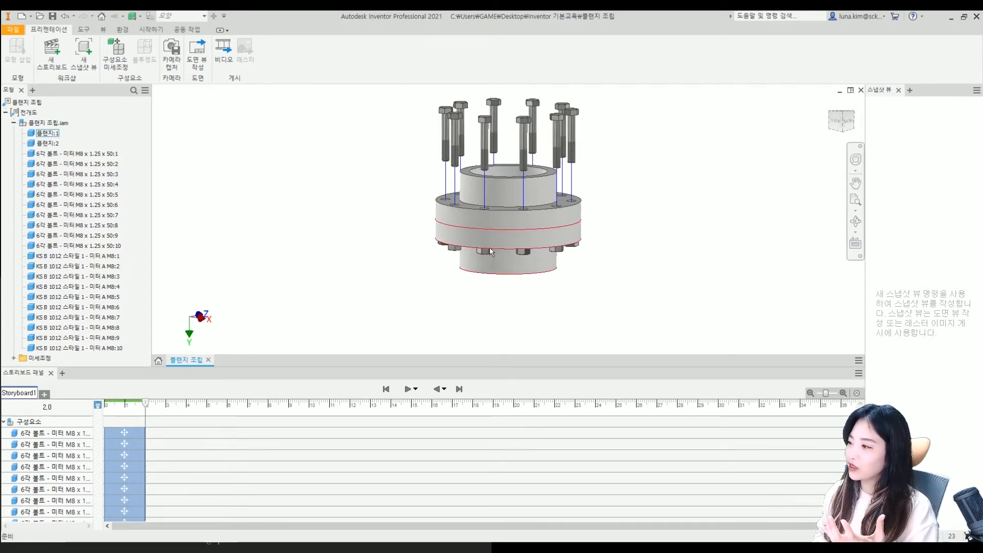
click(121, 52)
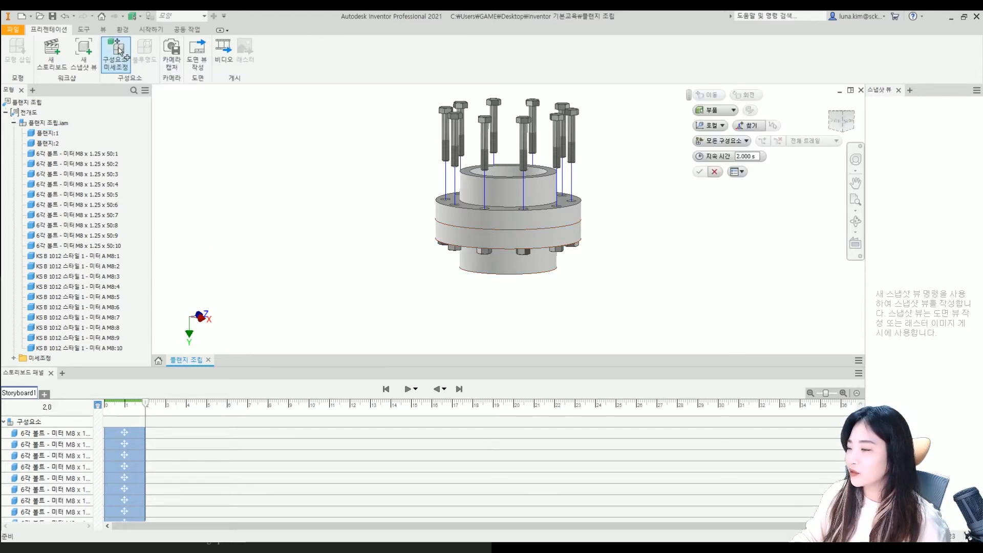
click(67, 257)
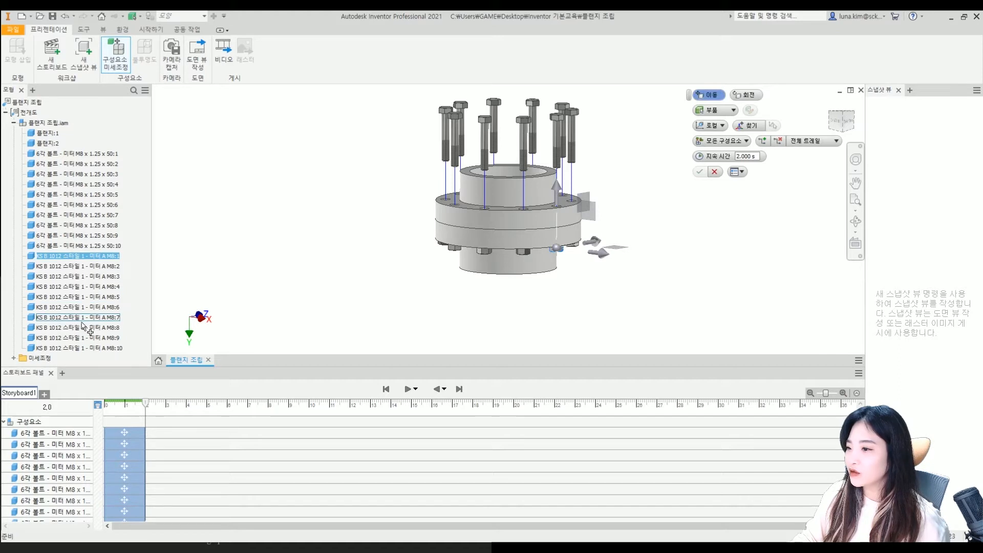
shift+click(83, 349)
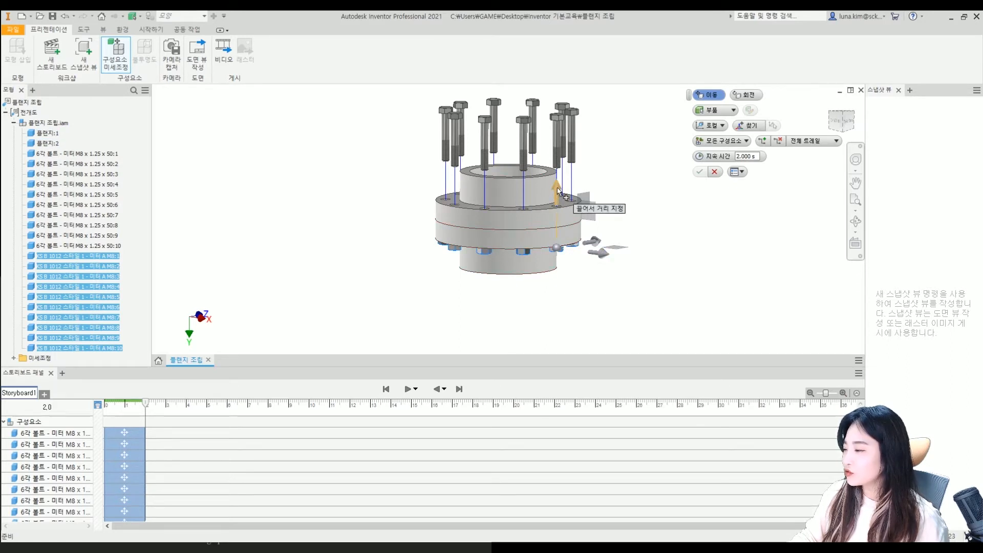
drag(558, 192, 558, 308)
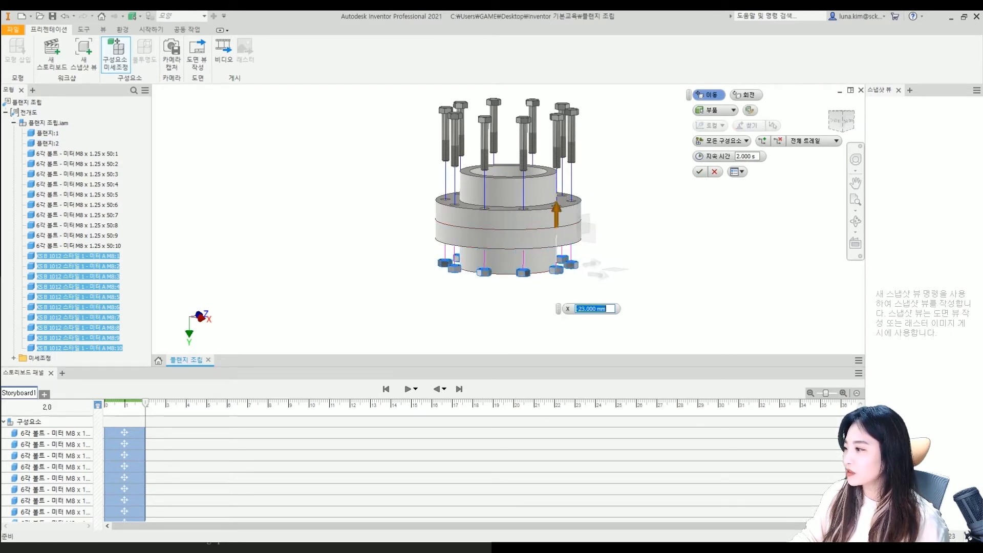
drag(585, 267, 584, 288)
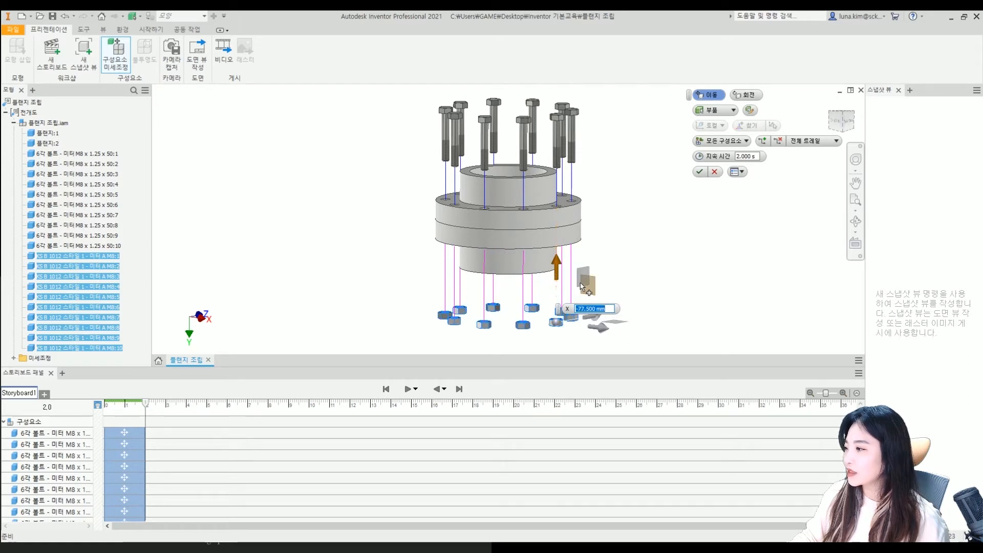
text(-90)
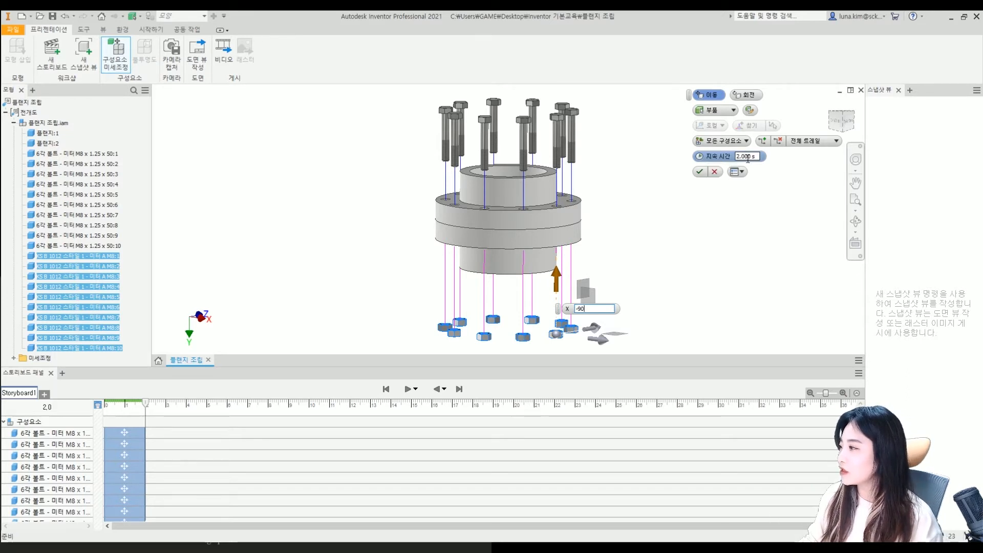
click(700, 172)
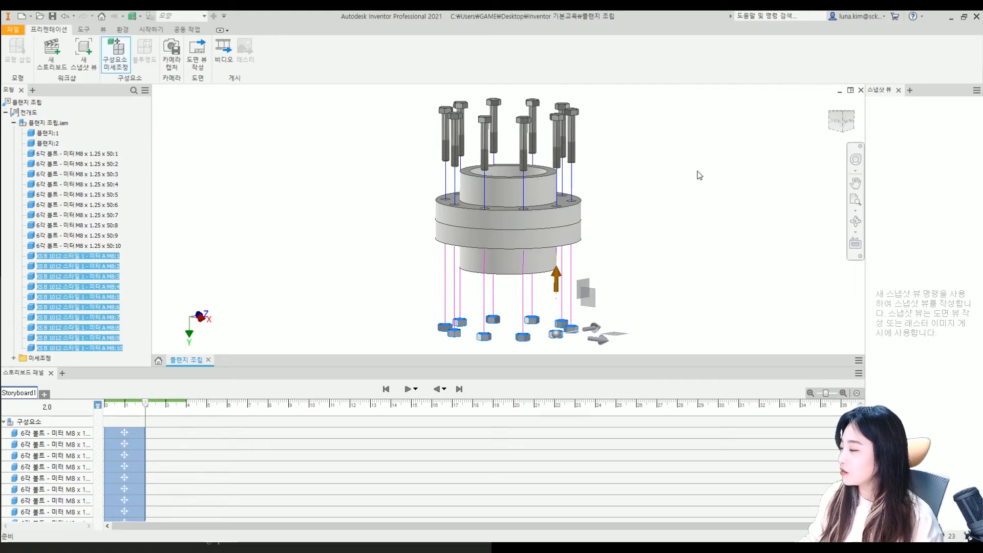
- Examine the bolt and nut actions on the storyboard timeline and play the animation
scroll(312, 487, up, 5)
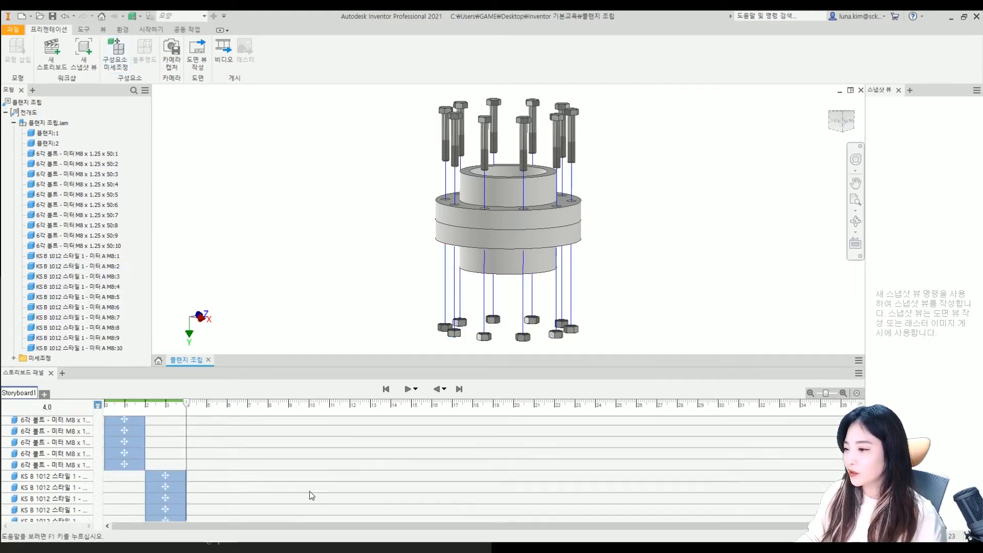
scroll(312, 489, down, 5)
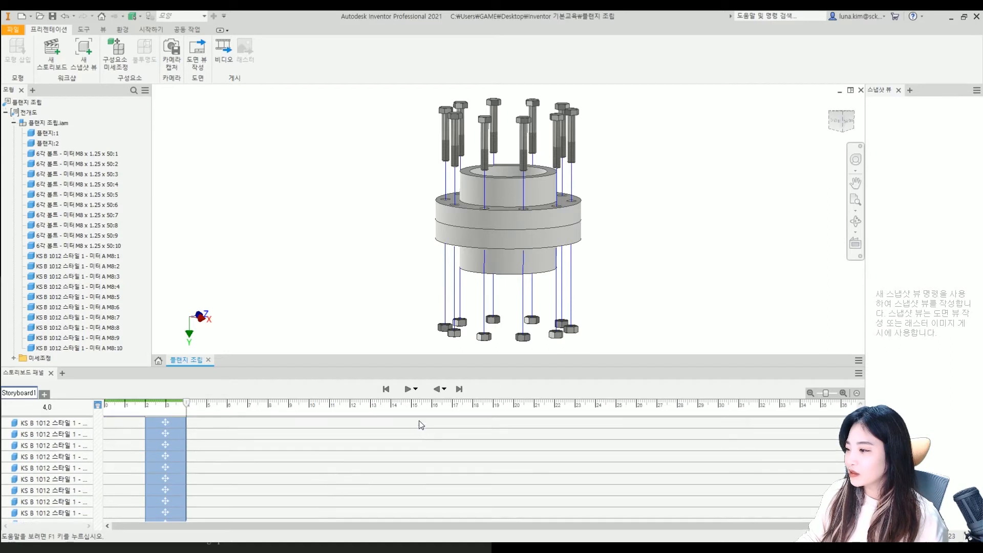
click(408, 389)
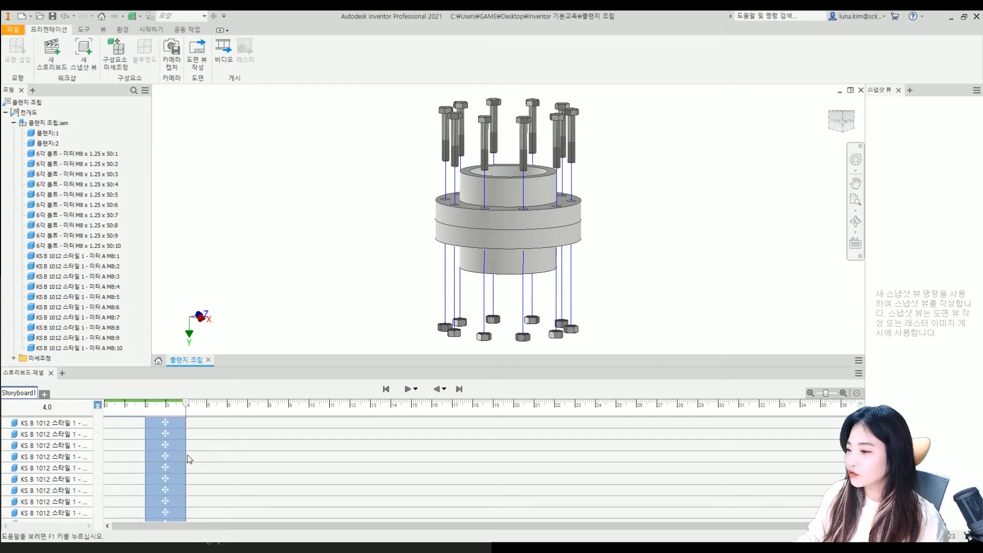
- Select the move actions of all ten nuts on the timeline and shift them to start at 0 s, together with the bolts
scroll(166, 498, up, 5)
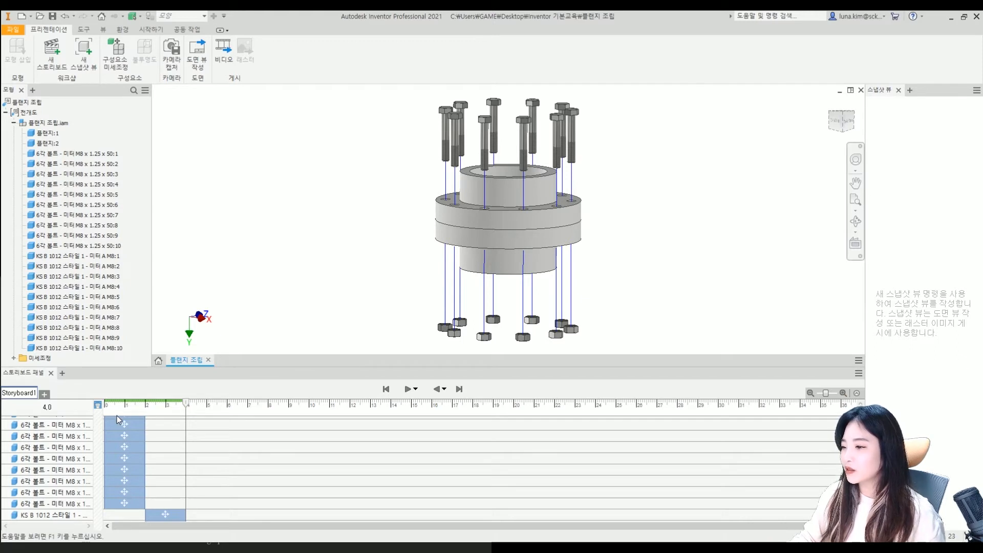
scroll(173, 472, down, 5)
scroll(172, 472, up, 2)
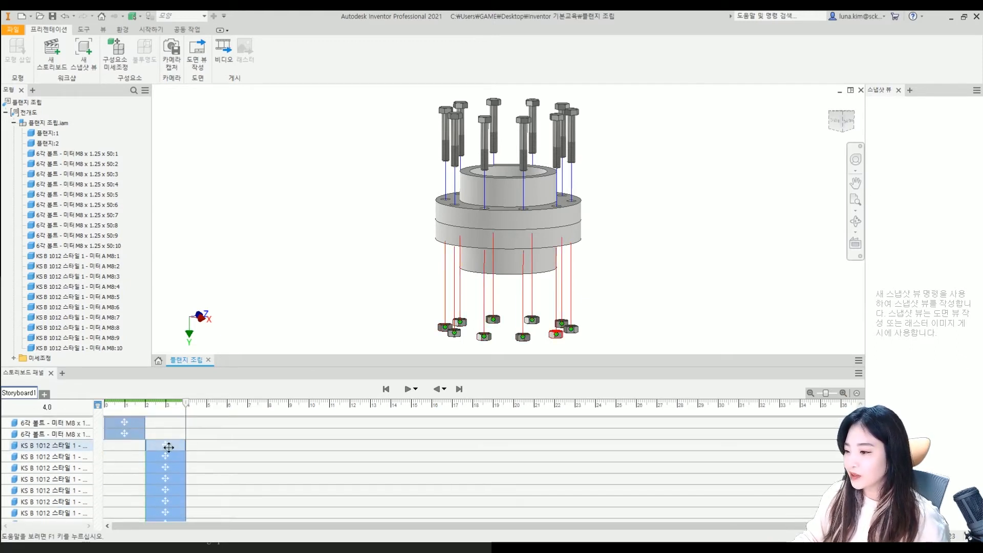
click(169, 447)
ctrl+click(164, 456)
ctrl+click(165, 467)
ctrl+click(166, 479)
ctrl+click(167, 490)
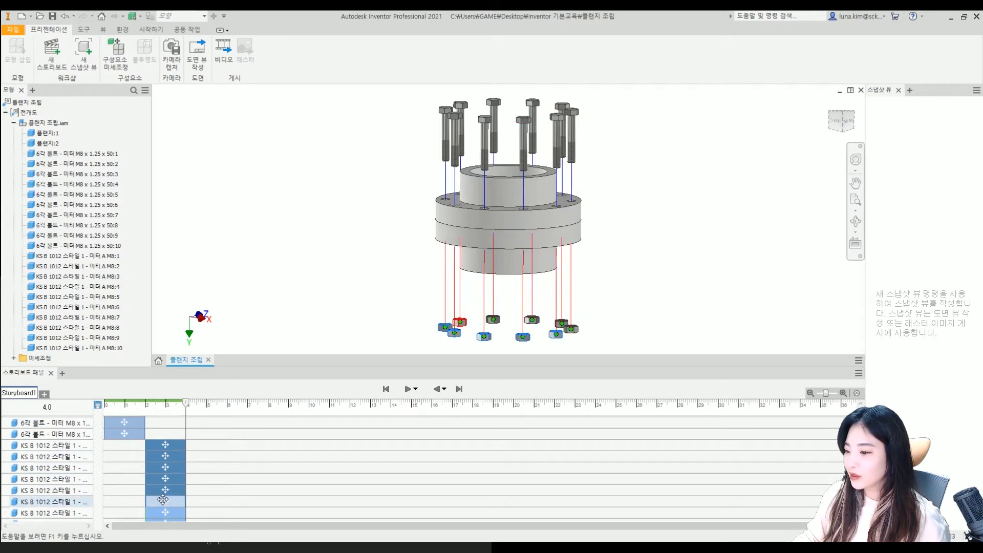
ctrl+click(166, 502)
scroll(166, 505, down, 1)
ctrl+click(165, 482)
ctrl+click(165, 494)
ctrl+click(165, 504)
ctrl+click(165, 516)
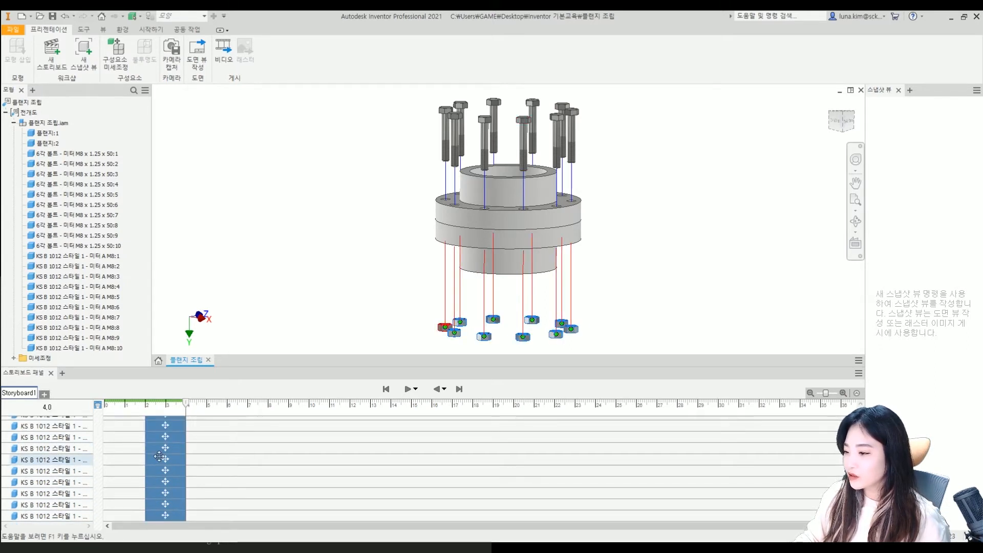
scroll(159, 493, up, 2)
scroll(160, 493, down, 1)
drag(166, 476, 125, 477)
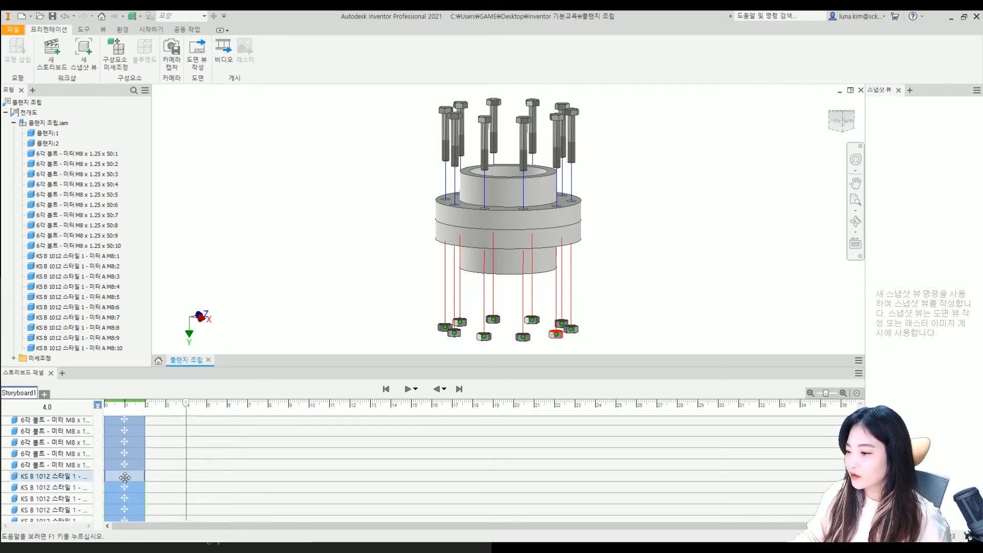
- Return the model to the isometric home view and play the storyboard with the simultaneous bolt and nut movement
click(453, 295)
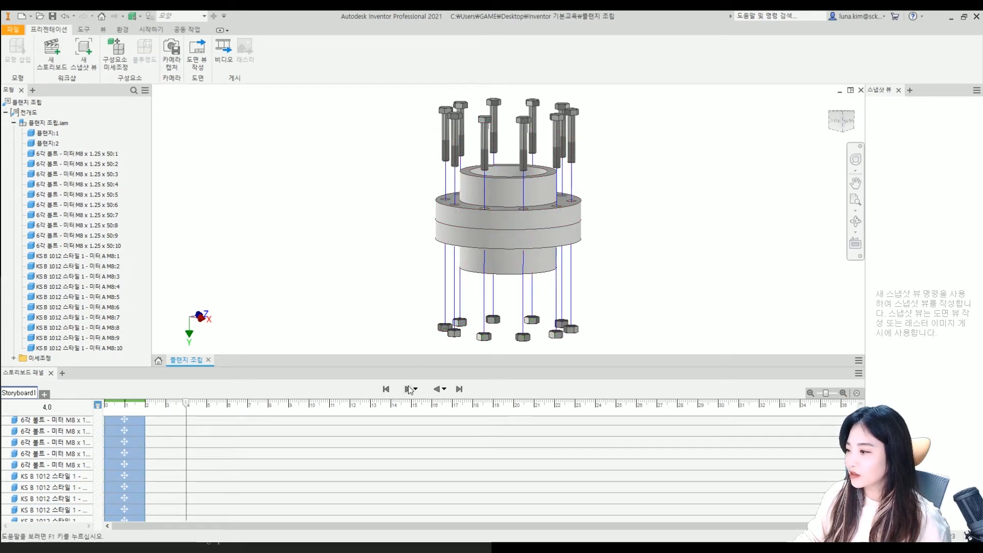
click(842, 113)
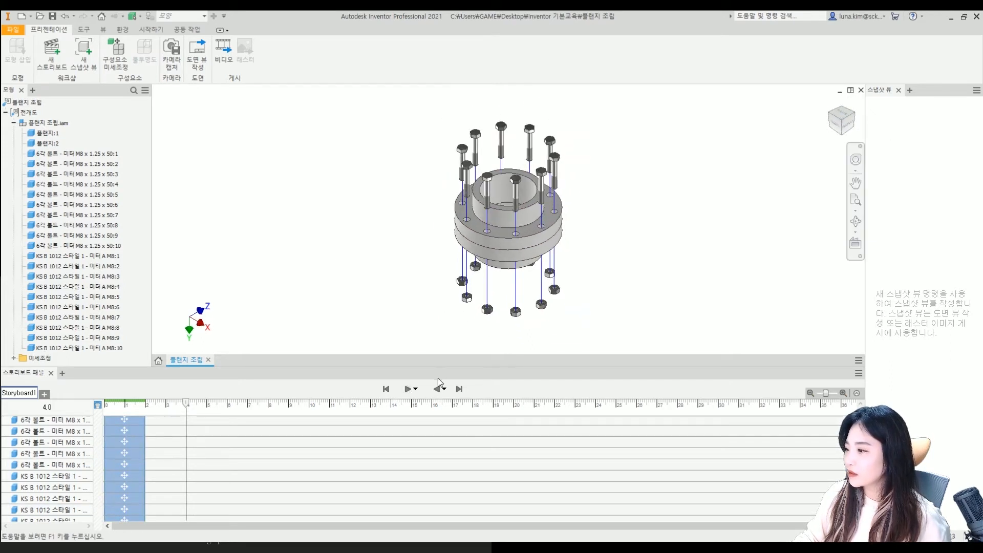
click(409, 390)
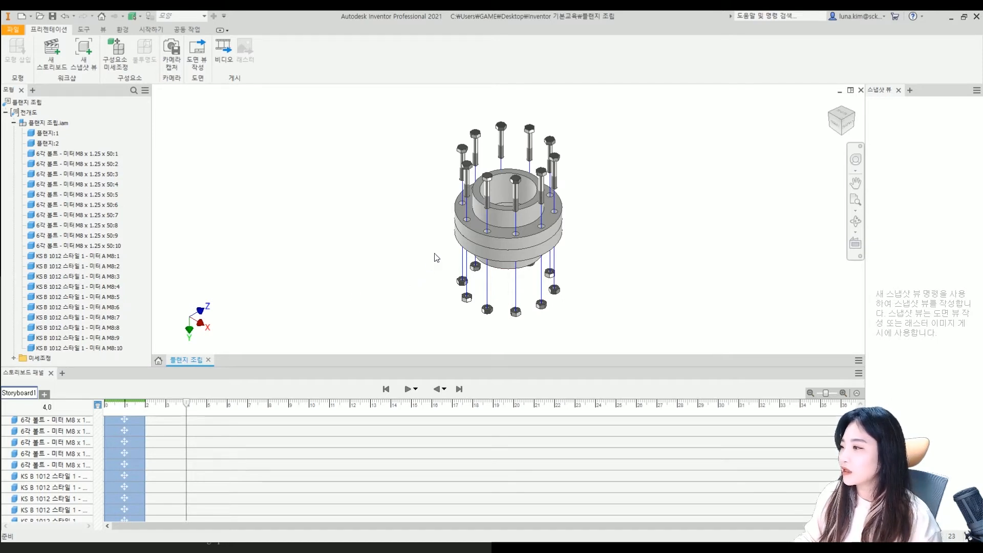
- Tweak the upper flange 플랜지:2 by 20 mm along Y, away from the lower flange
click(495, 245)
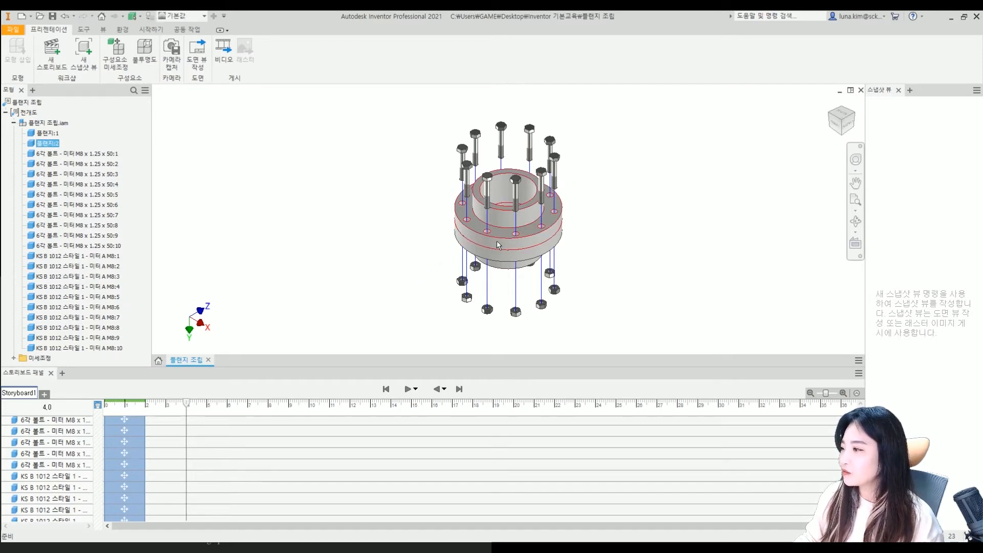
click(384, 273)
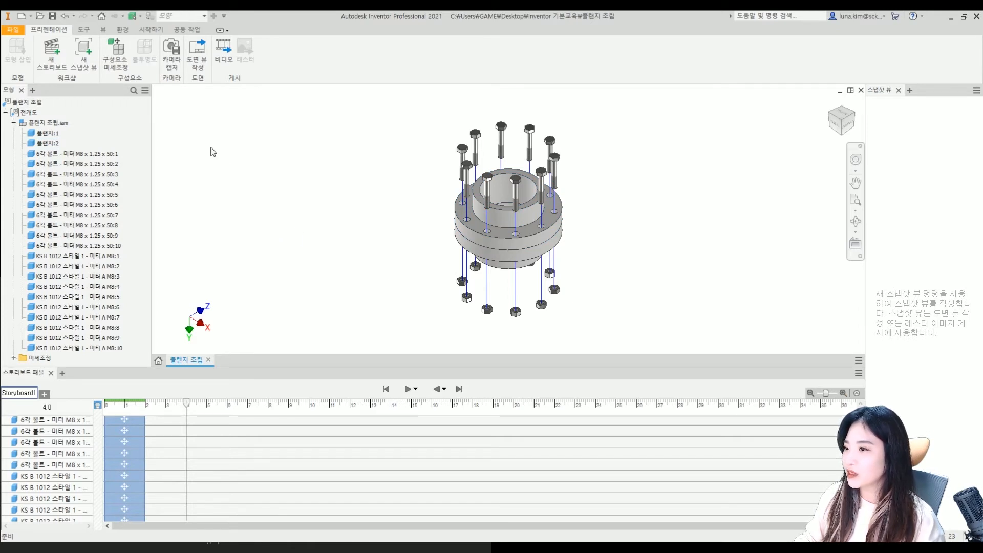
click(121, 60)
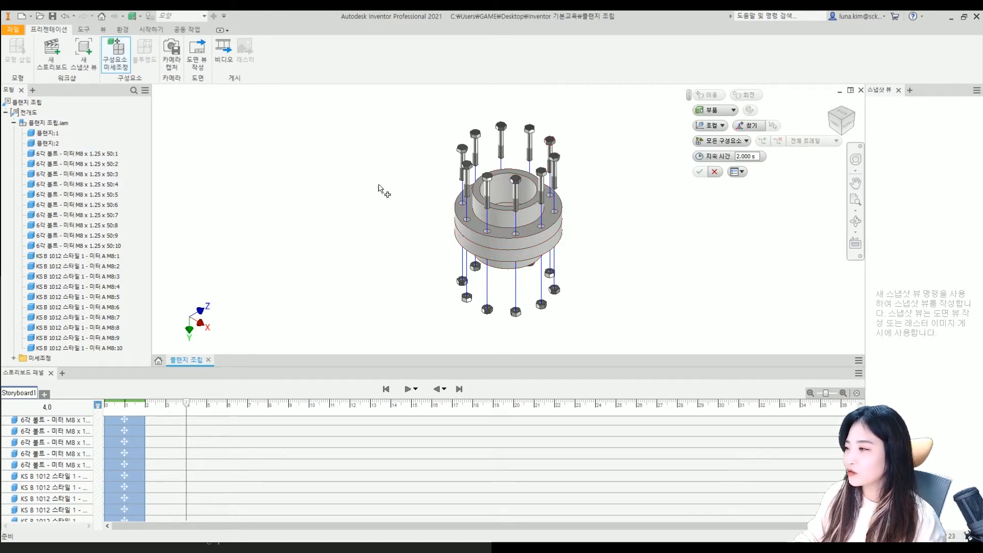
click(504, 238)
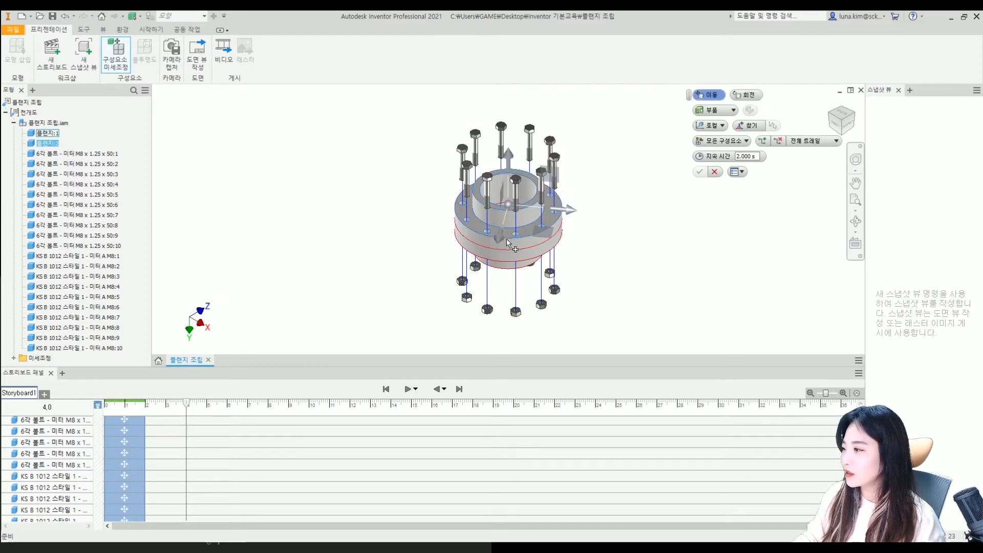
drag(509, 162, 511, 140)
text(20)
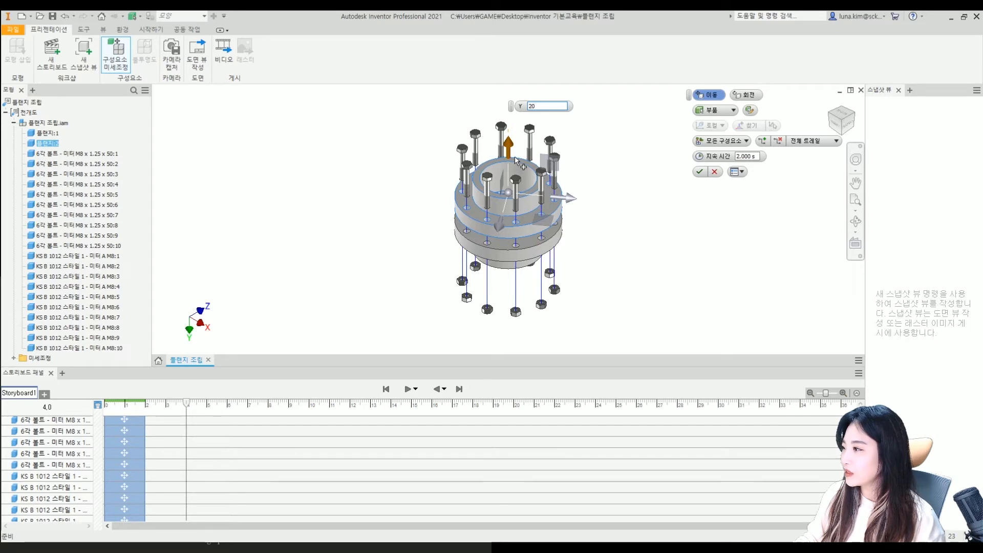
click(700, 172)
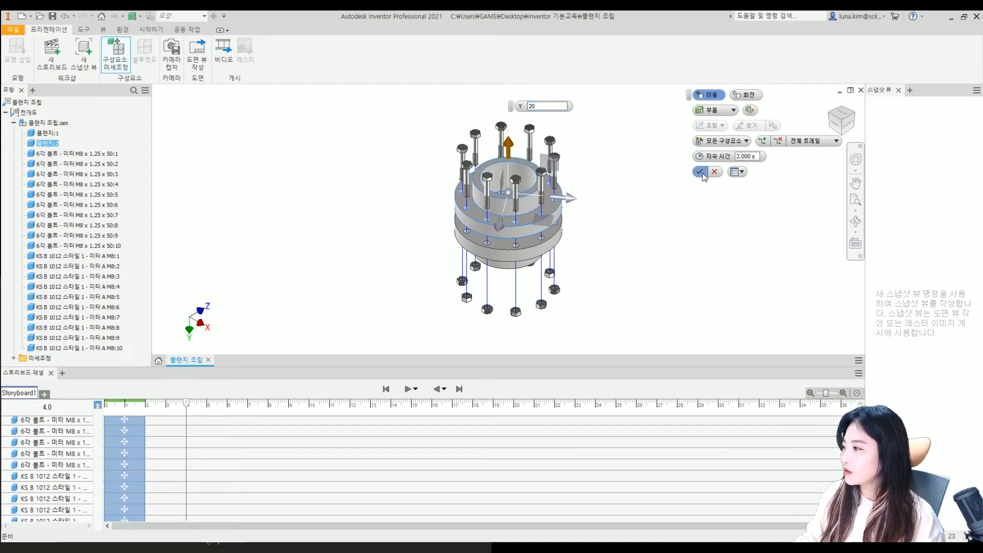
- Shift the move action of 플랜지:2 on the timeline to start at 2 s, right after the bolts and nuts, and play the storyboard
click(408, 389)
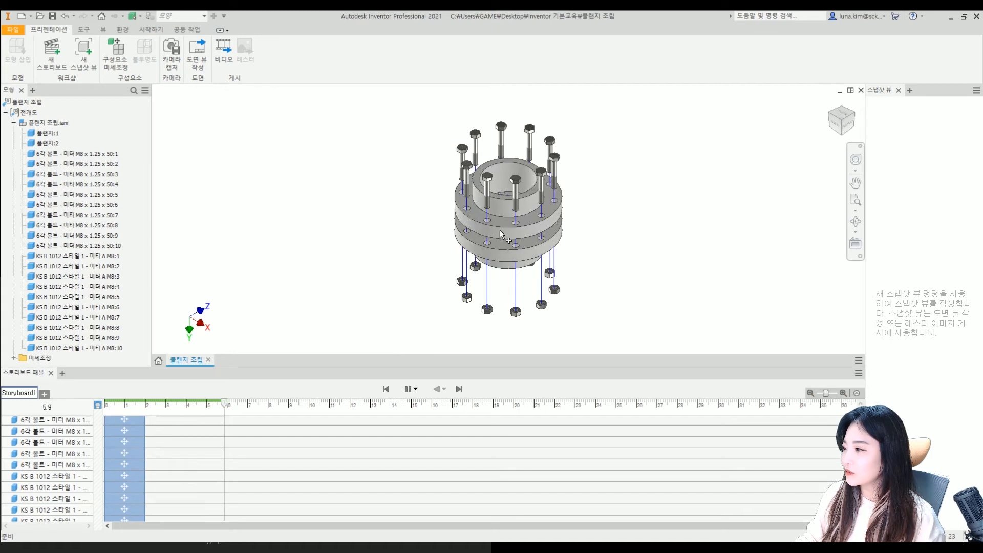
scroll(190, 499, down, 3)
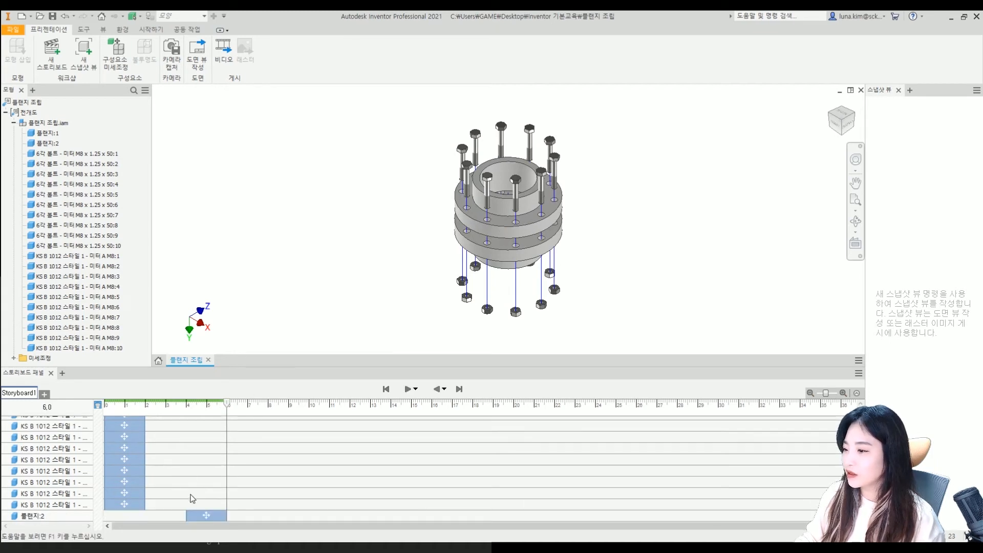
click(193, 516)
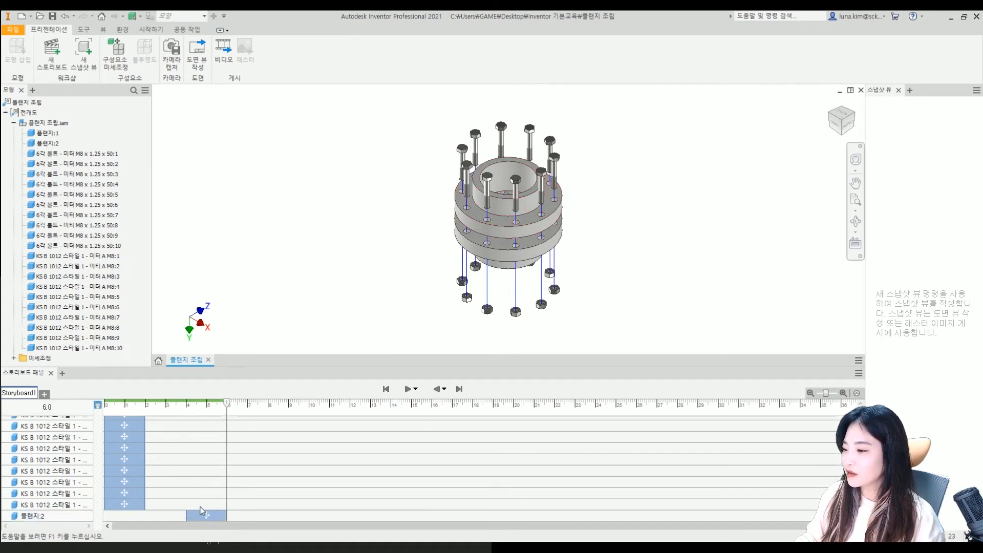
scroll(197, 448, up, 5)
scroll(197, 450, down, 5)
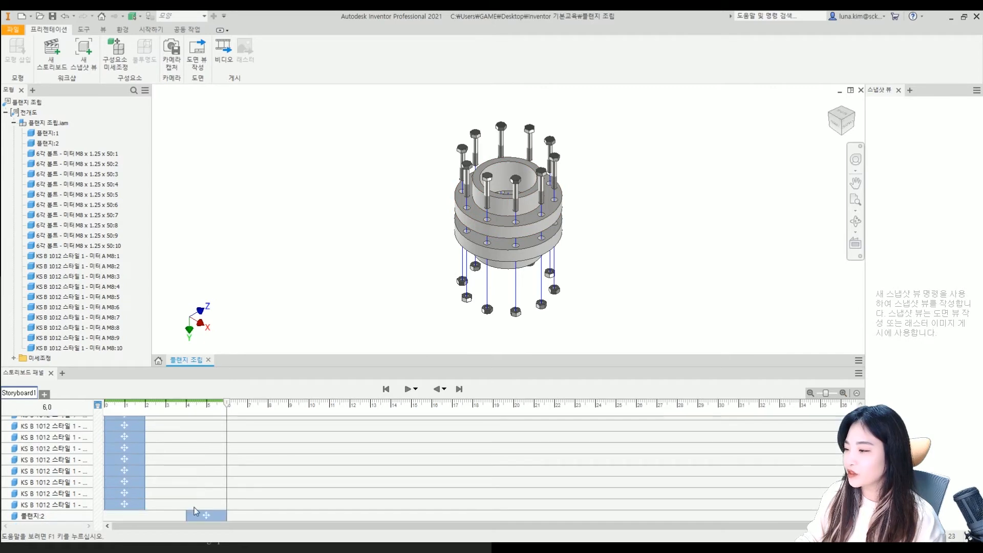
click(204, 516)
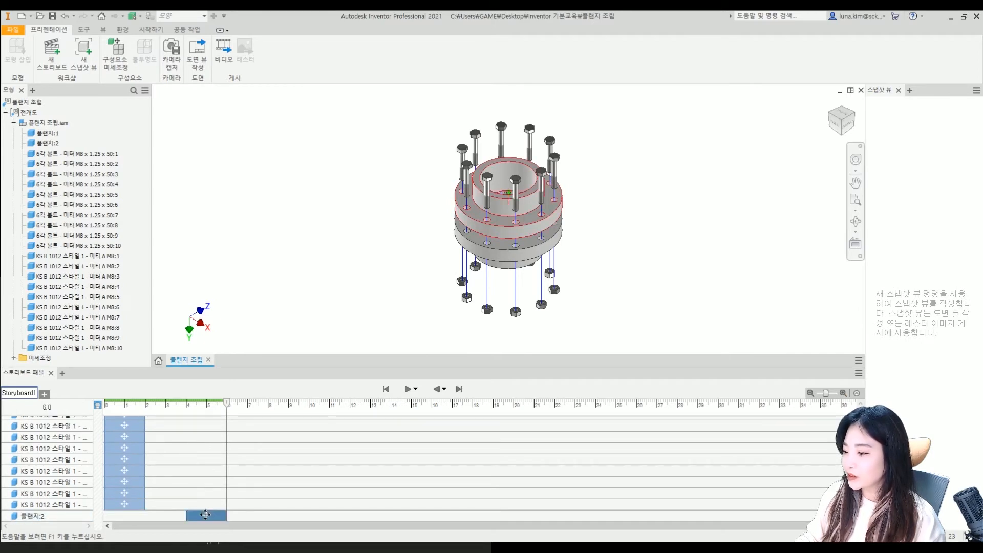
drag(205, 514, 165, 517)
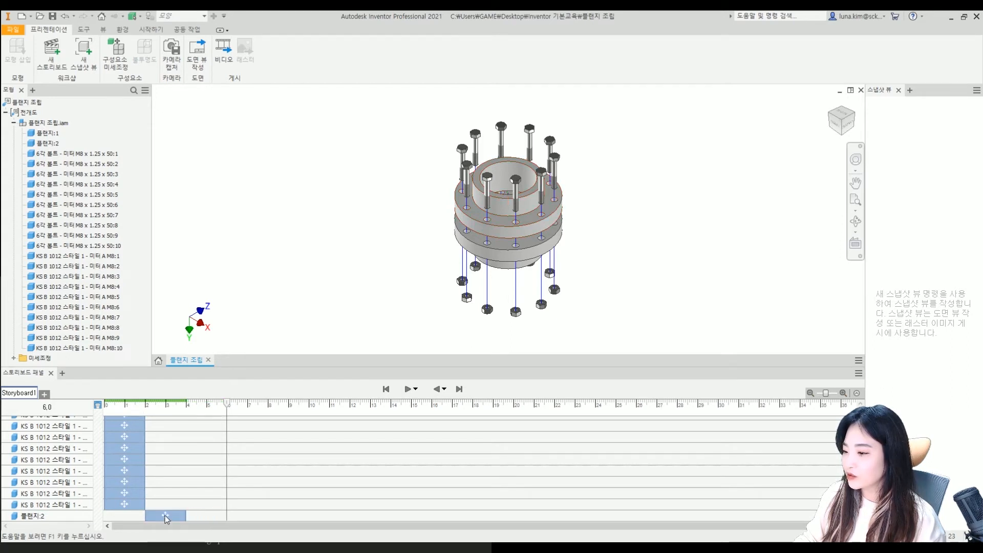
click(406, 390)
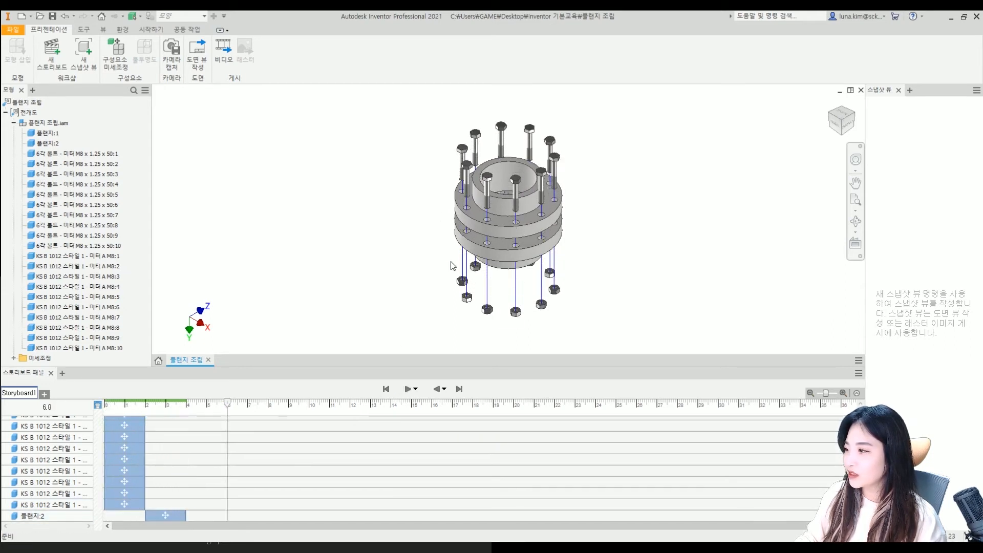
- Capture a camera position at 3.9 s on the storyboard, looking straight down on the bolt heads and upper flange
click(490, 240)
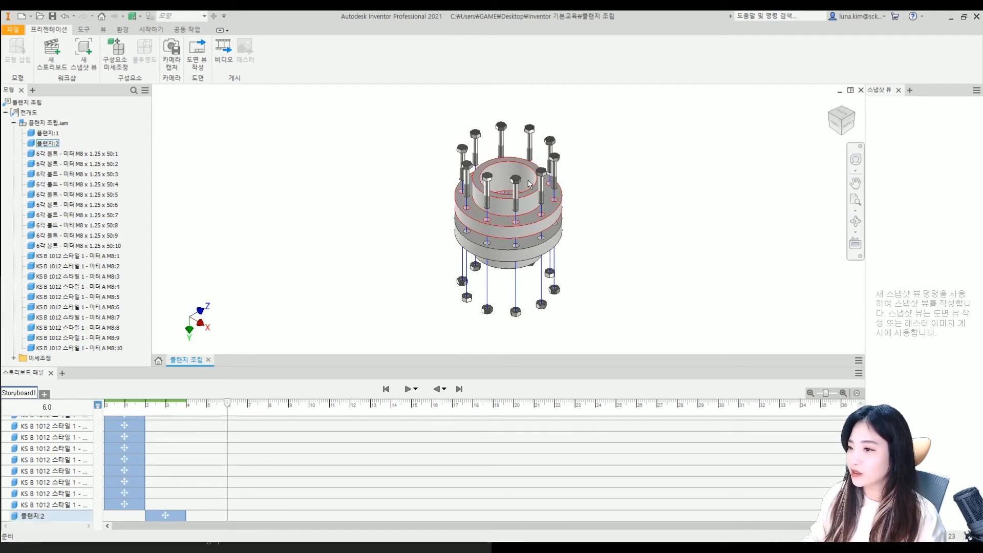
click(426, 189)
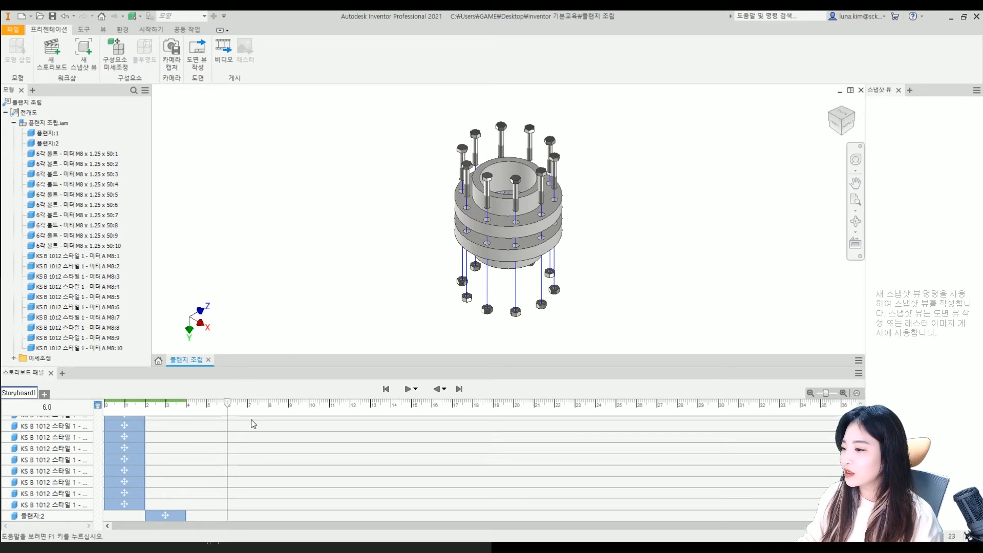
drag(228, 404, 185, 404)
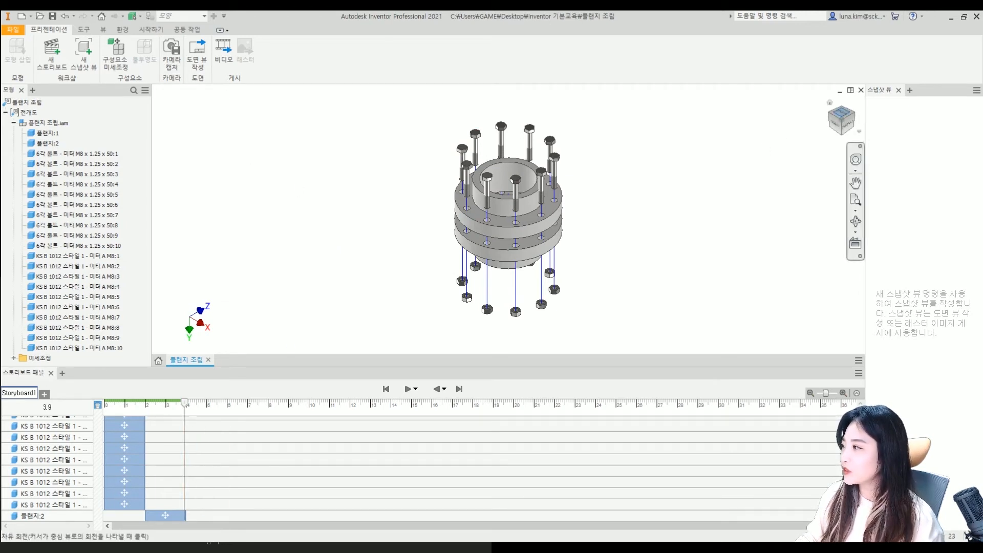
click(842, 114)
scroll(553, 225, down, 4)
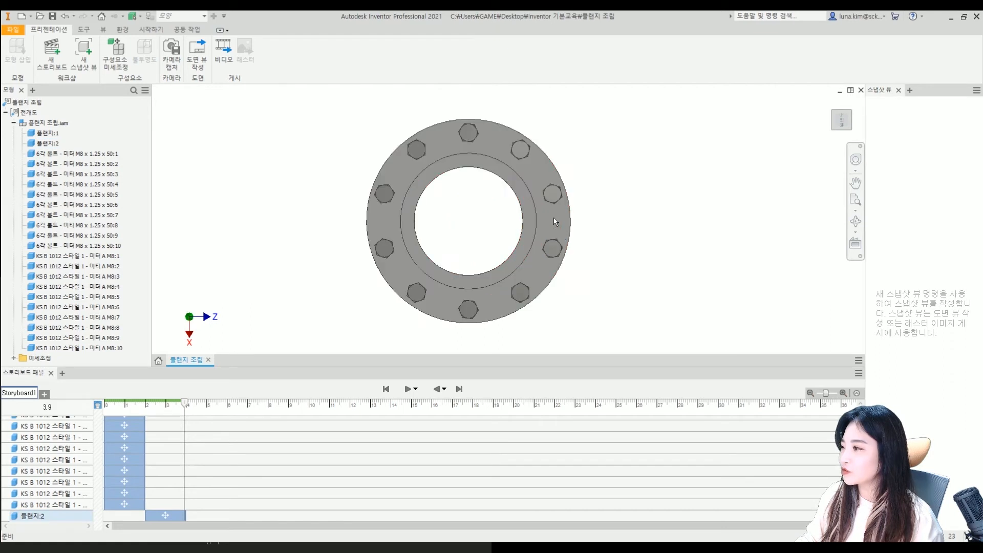
click(175, 67)
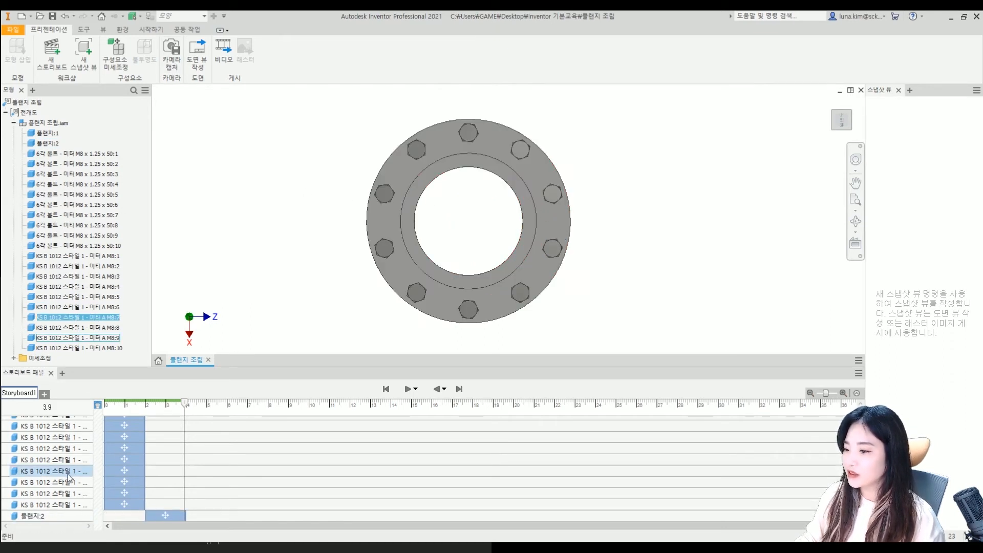
- Examine how the camera action lines up with the bolt, nut and flange actions on the storyboard timeline
scroll(49, 477, up, 5)
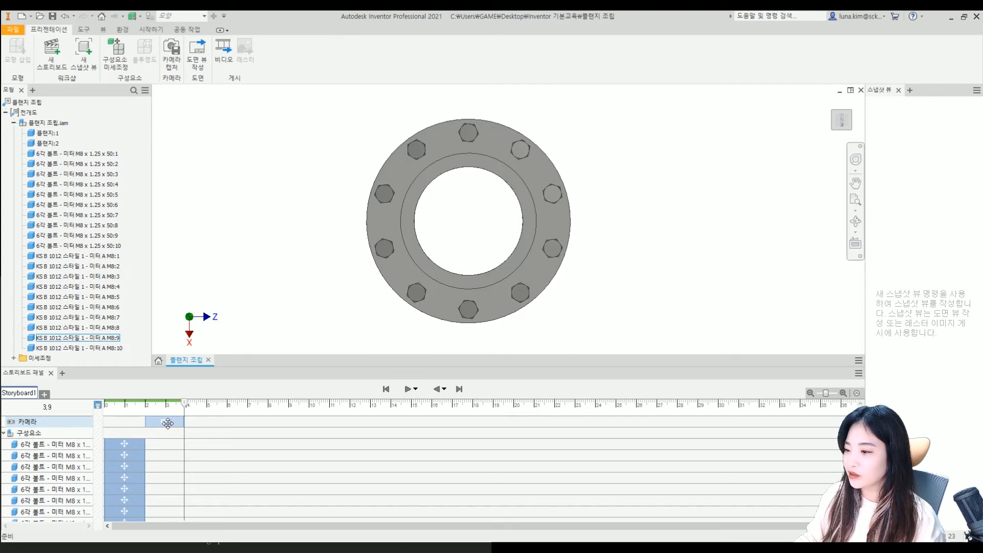
scroll(133, 448, down, 5)
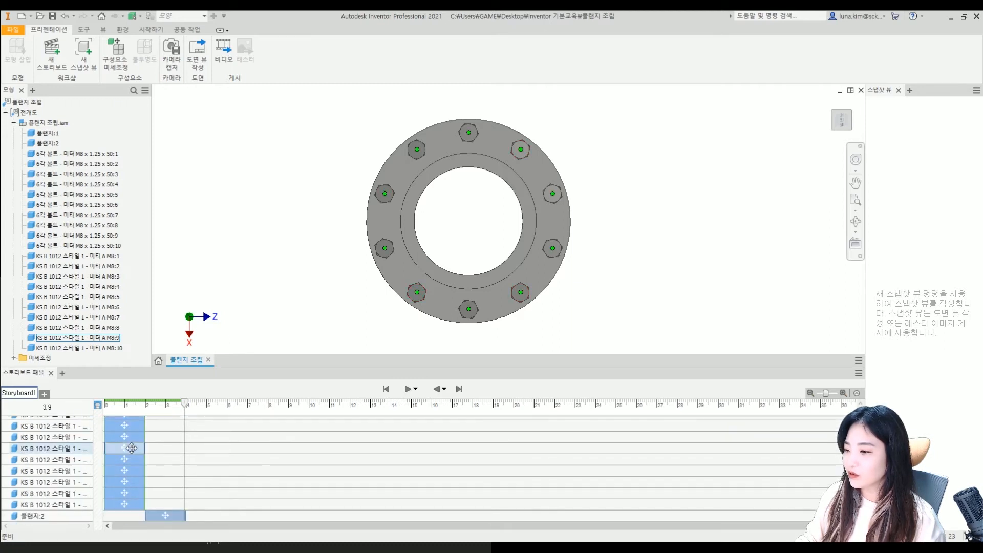
click(165, 516)
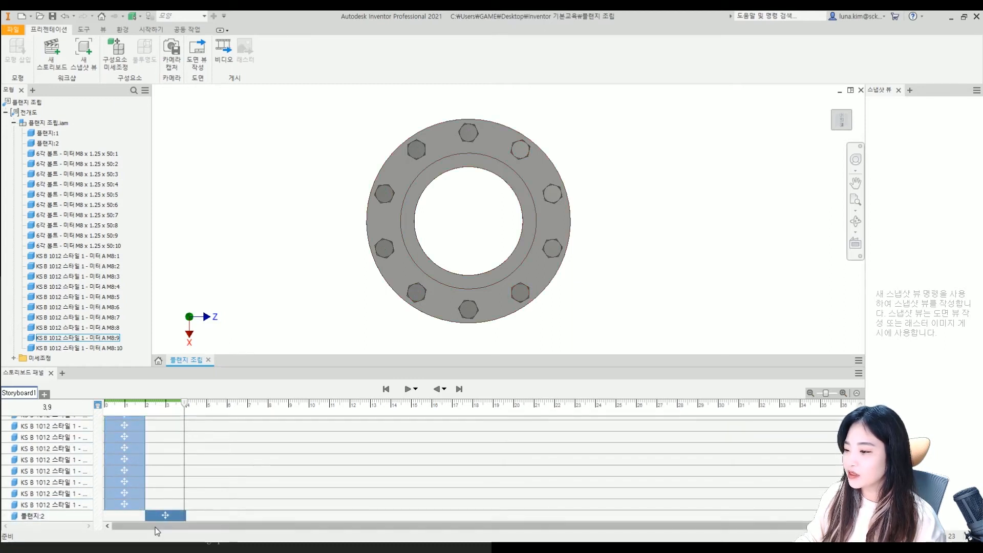
drag(185, 404, 191, 406)
scroll(131, 456, up, 5)
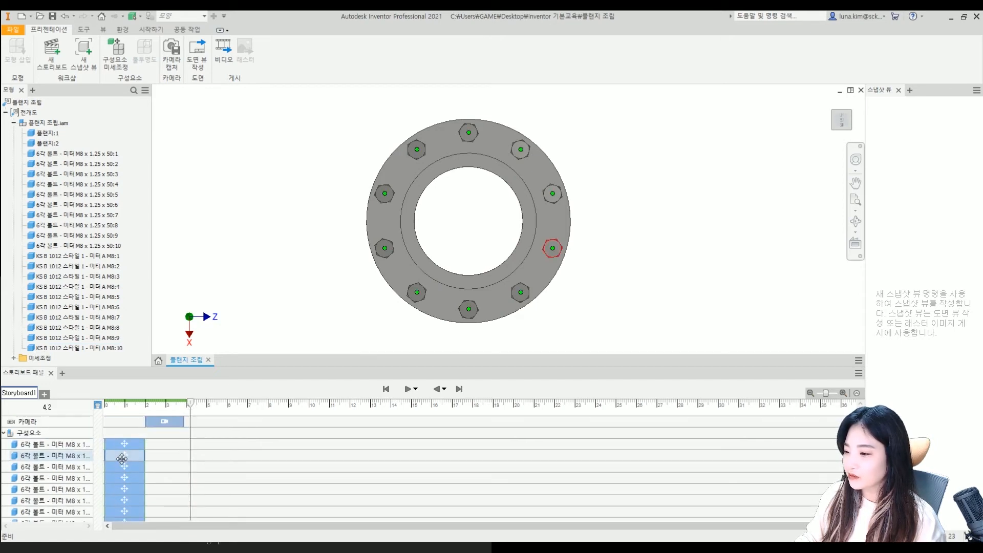
scroll(130, 461, down, 5)
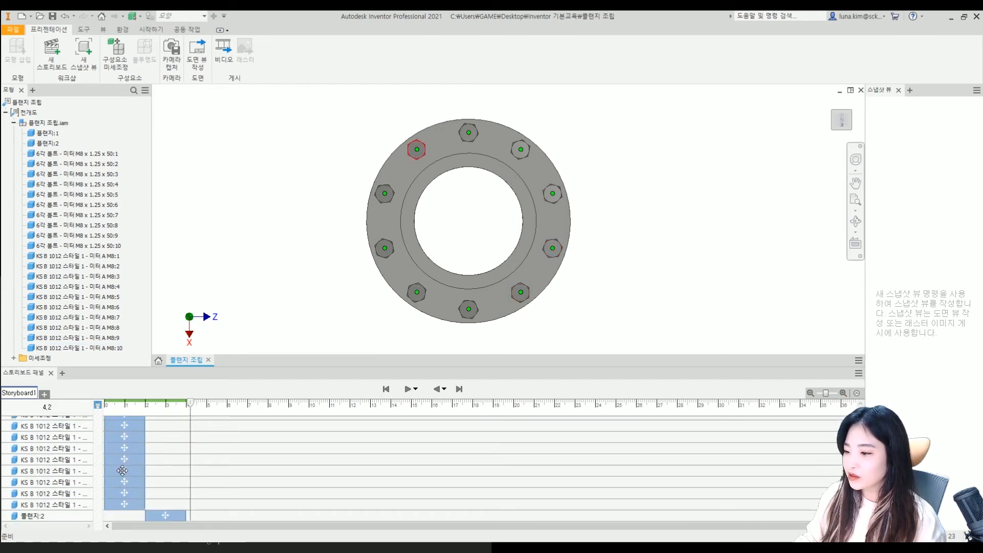
click(162, 514)
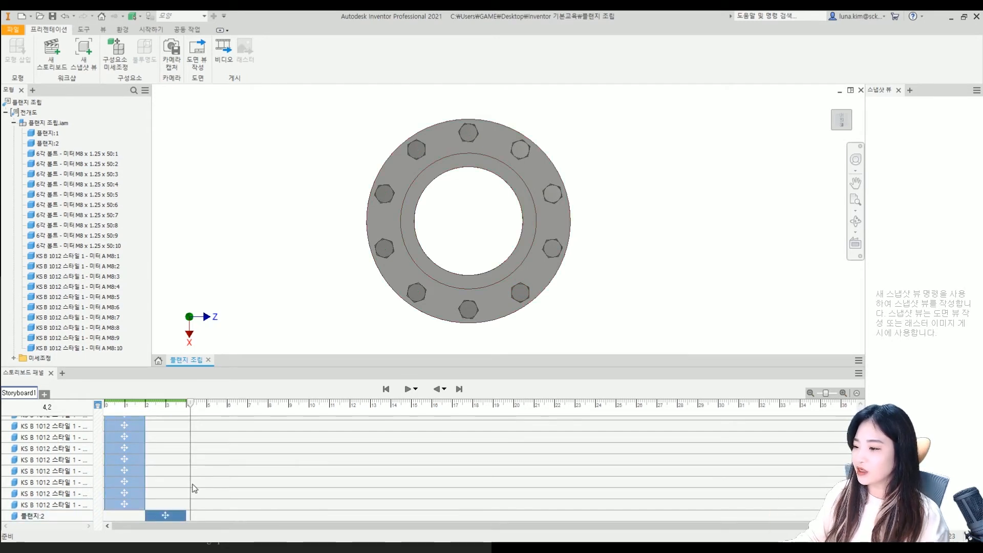
scroll(164, 483, up, 5)
click(162, 421)
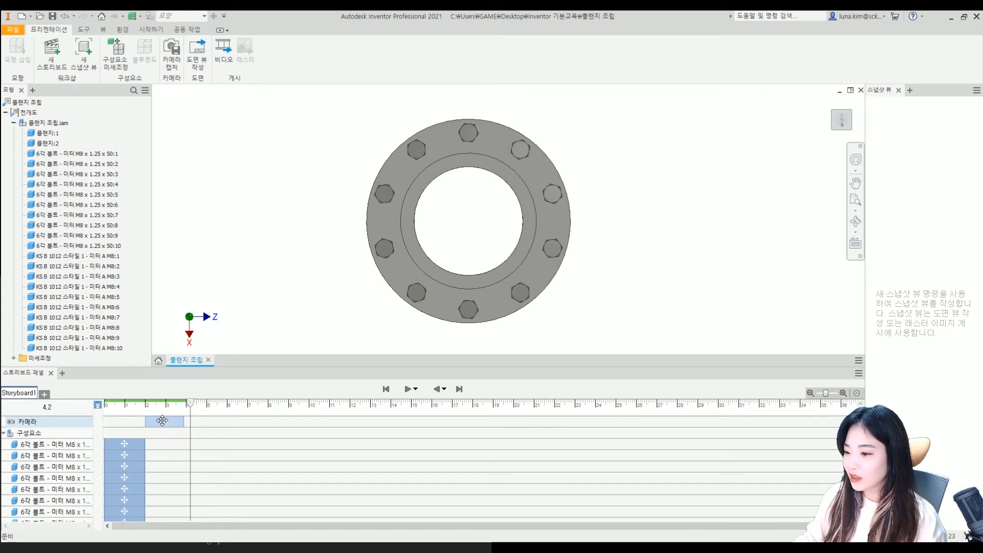
click(137, 445)
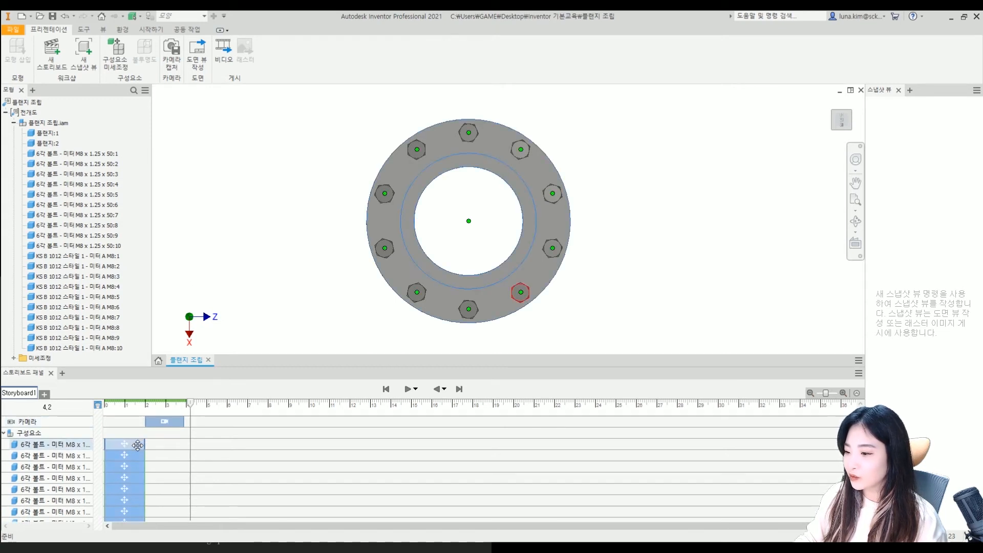
- Shift the camera action on the timeline to start at 4 s, after the move of 플랜지:2
click(159, 420)
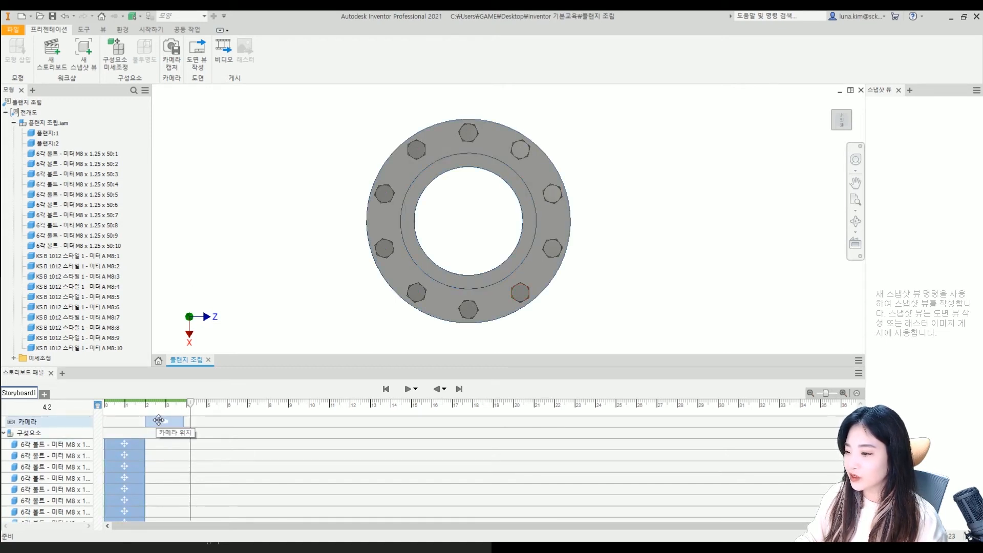
click(159, 420)
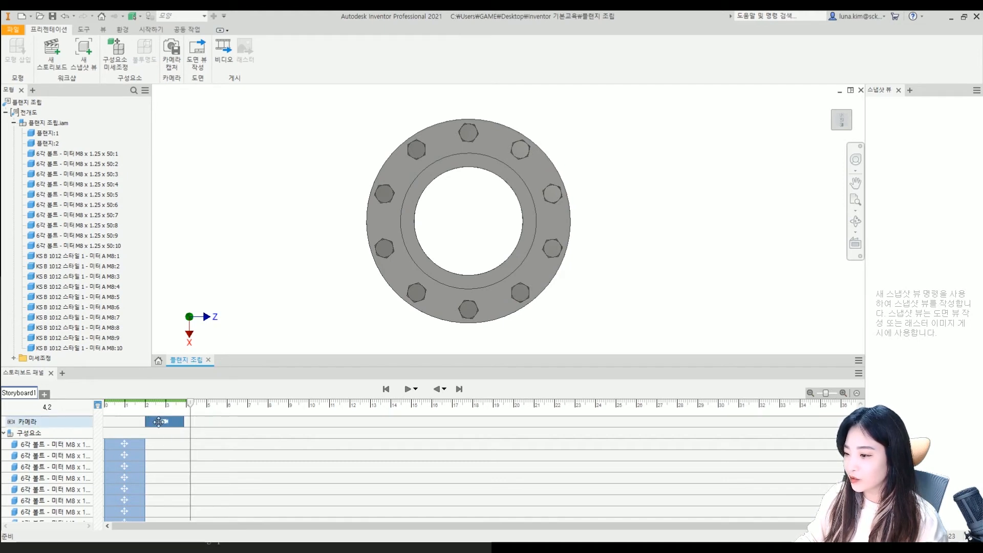
drag(162, 421, 197, 422)
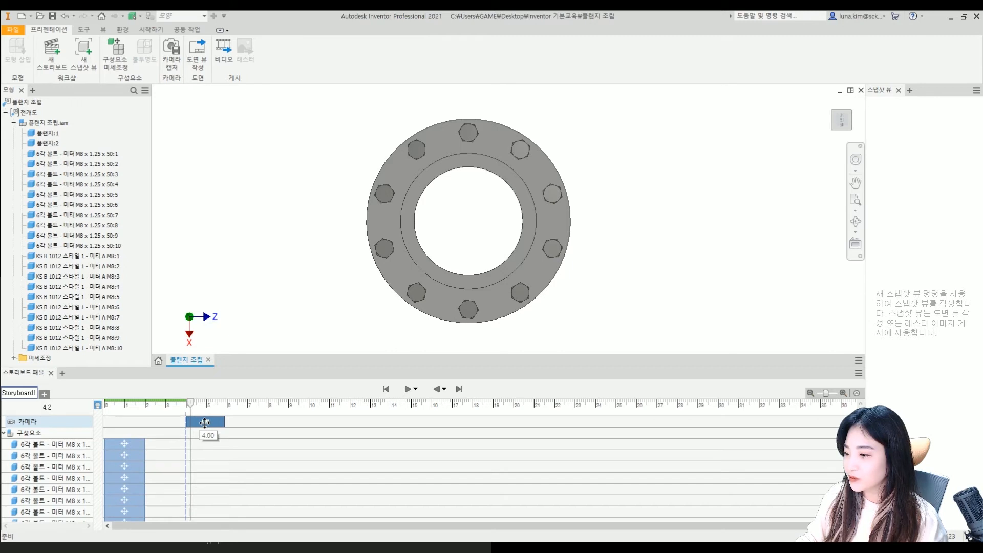
- Check the order of the flange and camera actions on the timeline, and play the storyboard from 0 s
scroll(195, 450, down, 5)
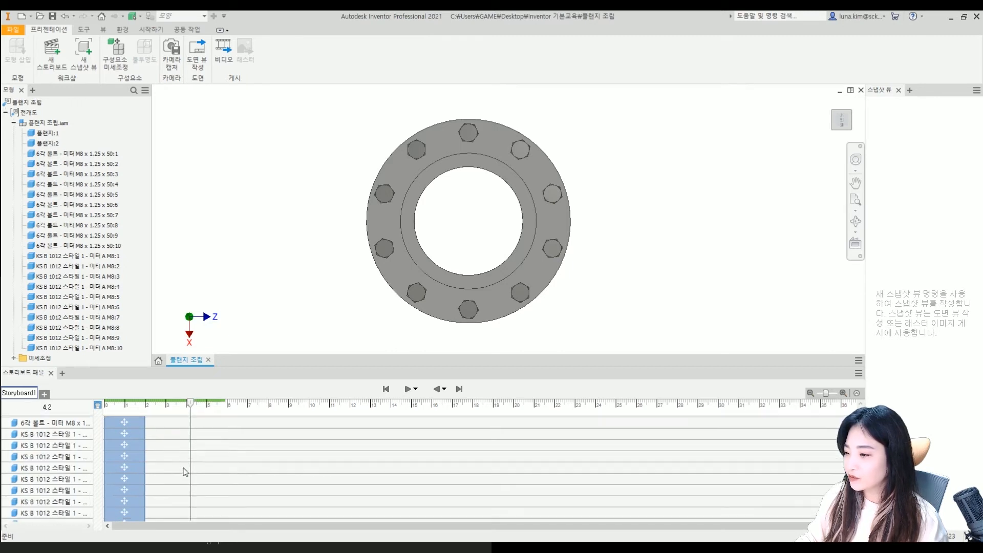
click(183, 516)
scroll(183, 512, up, 5)
click(211, 420)
drag(190, 403, 99, 405)
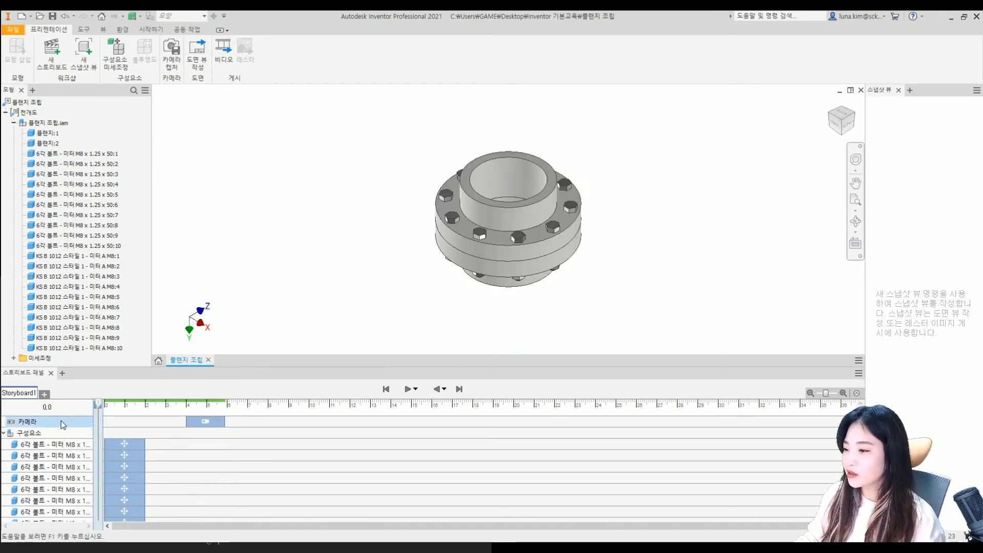
click(408, 390)
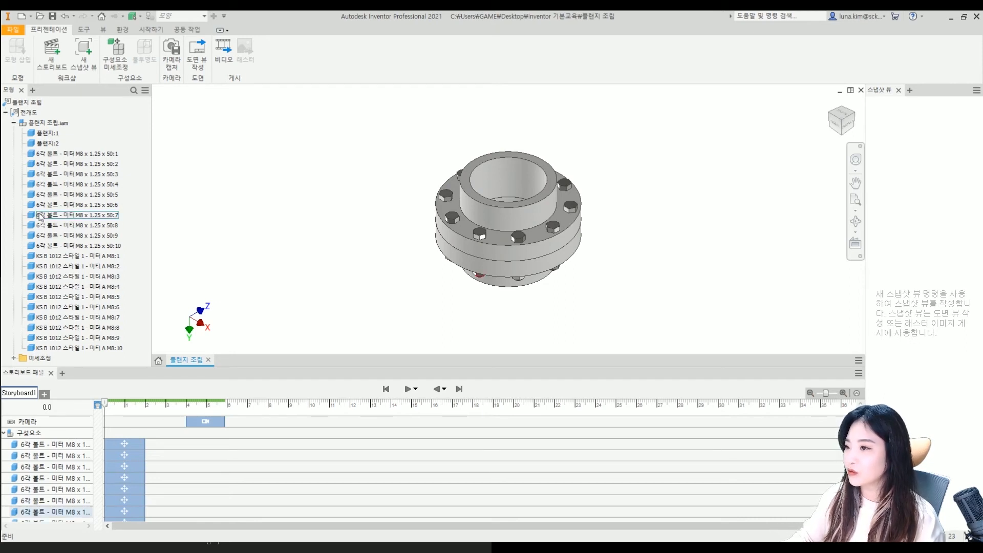
click(128, 66)
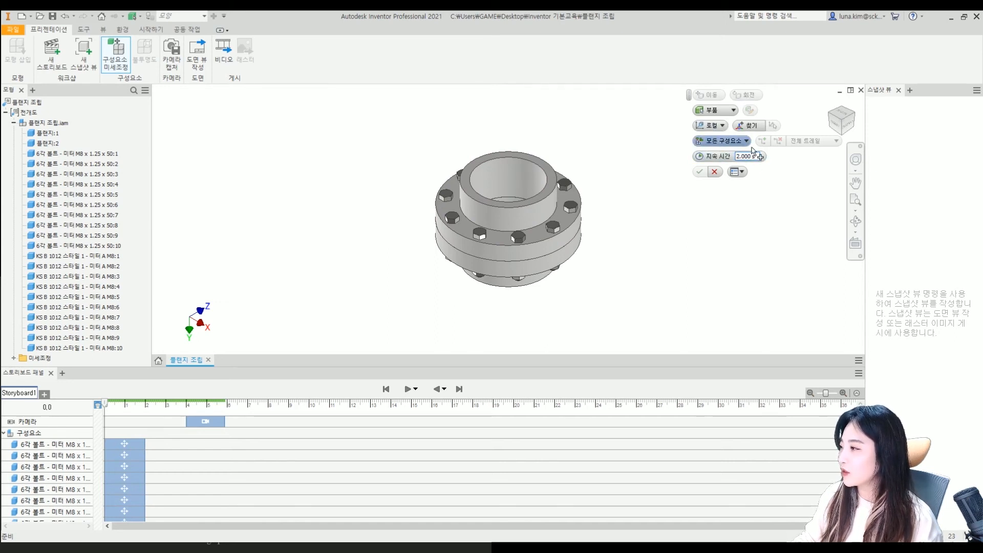
click(733, 111)
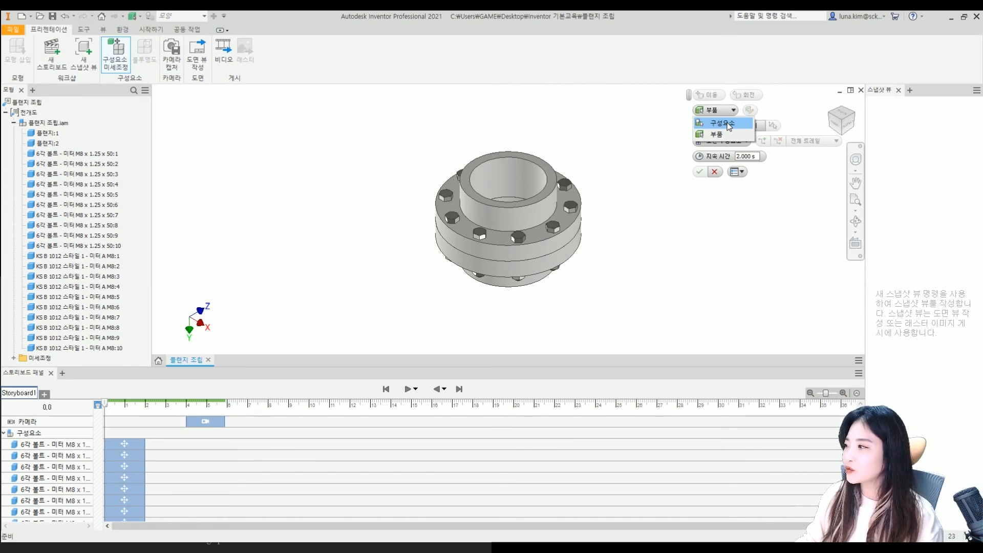
click(728, 125)
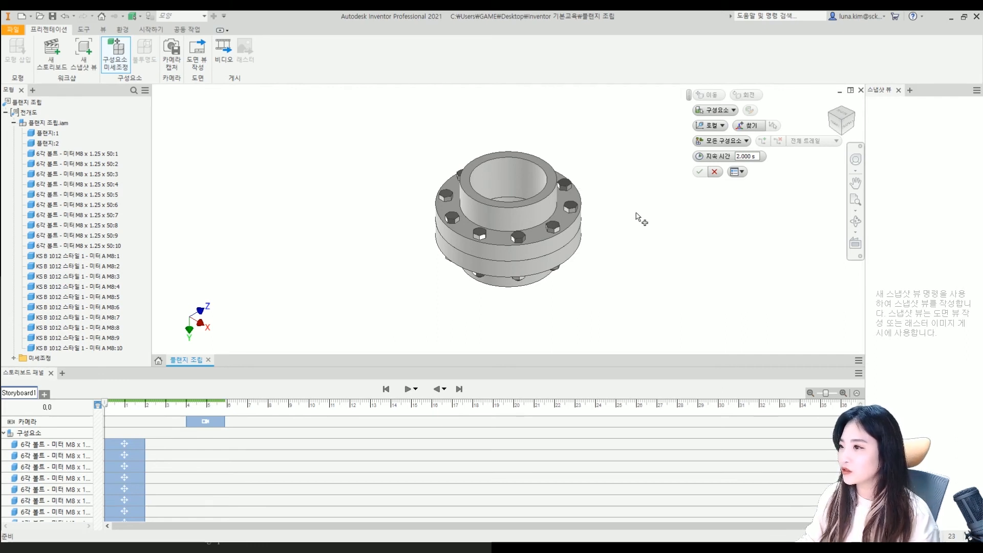
key(Escape)
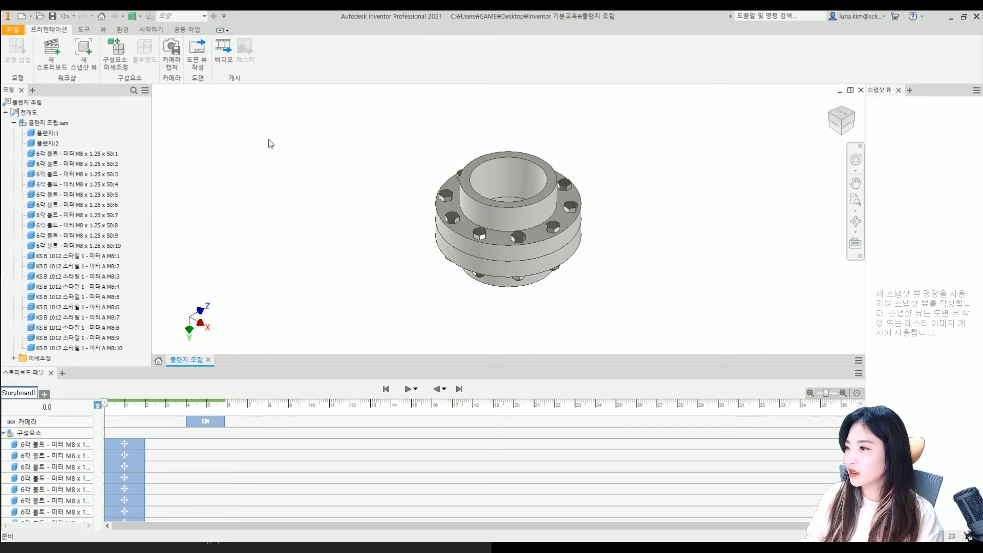
- Start publishing the current storyboard as a video and set its output location to the desktop folder (바탕 화면)
click(224, 52)
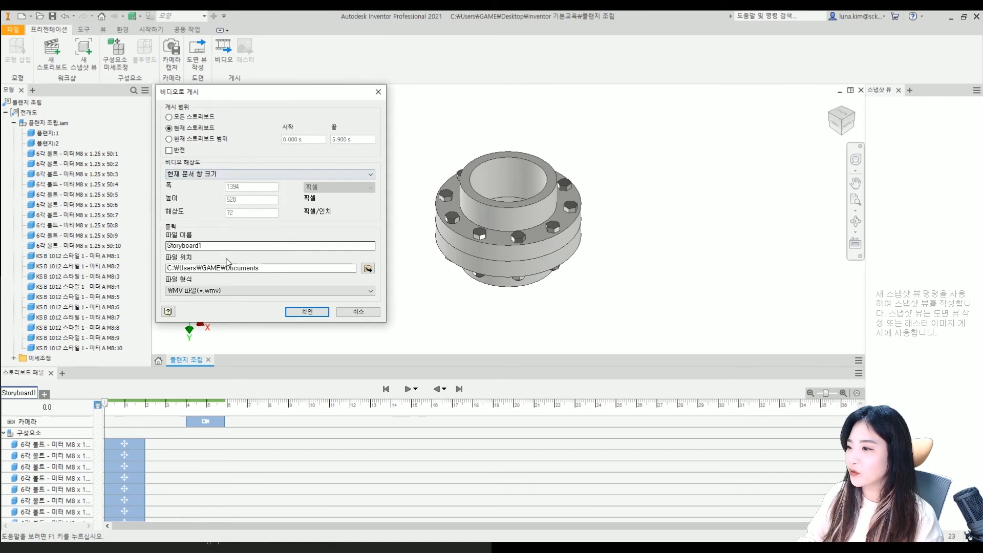
click(368, 269)
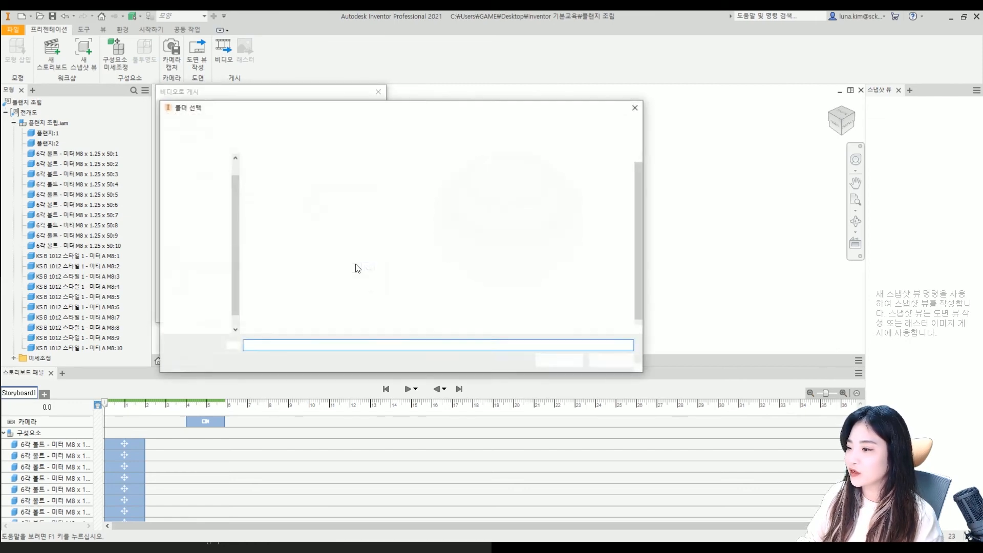
click(205, 171)
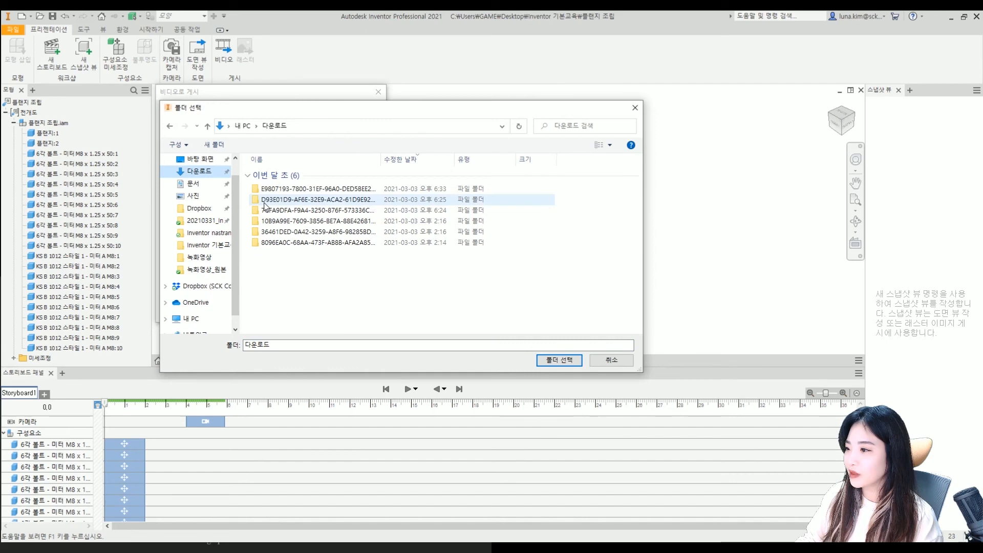
click(205, 161)
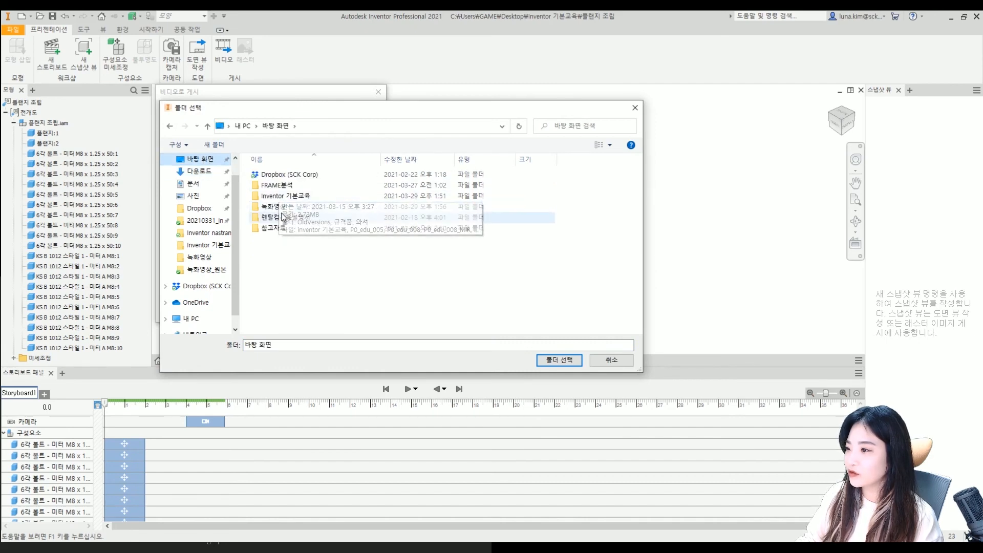
double_click(279, 199)
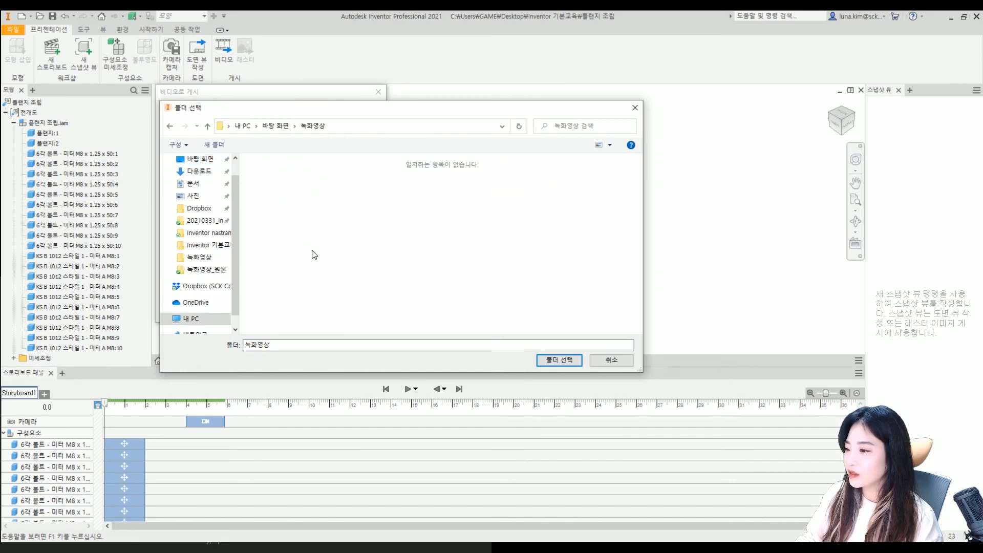
click(284, 126)
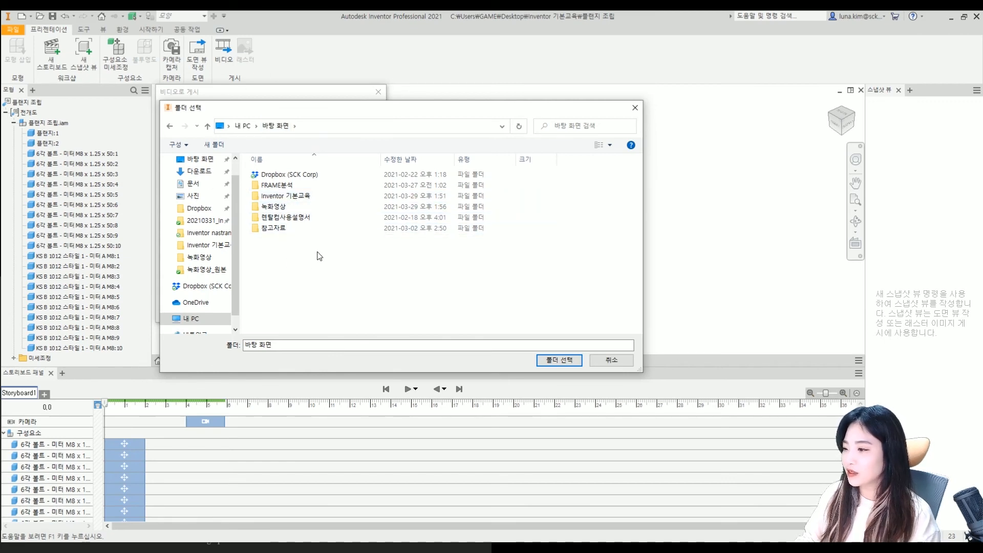
click(563, 362)
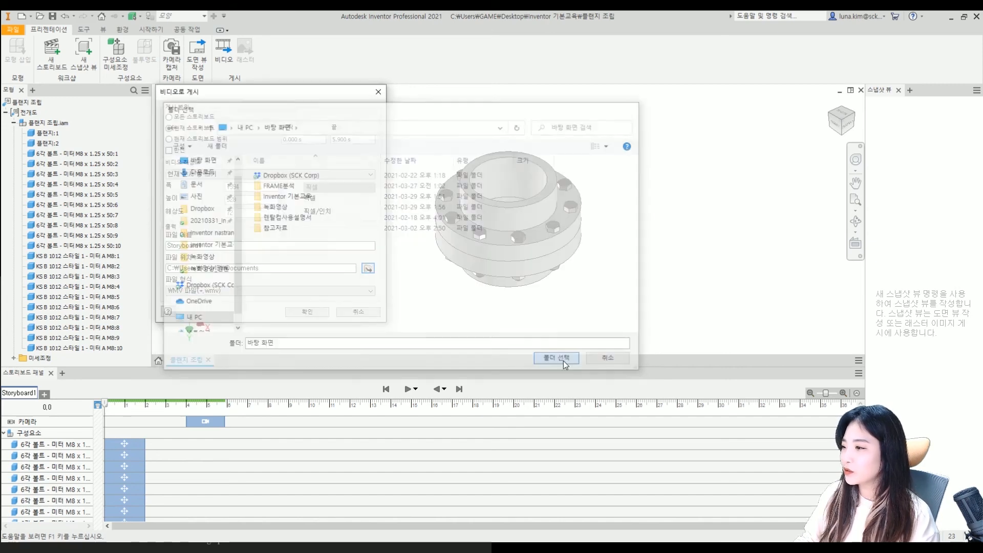
- Name the video file 플랜지 조립 and set its file format to AVI
key(shift+Tab)
key(shift+Tab)
text(ㅌ)
key(BackSpace)
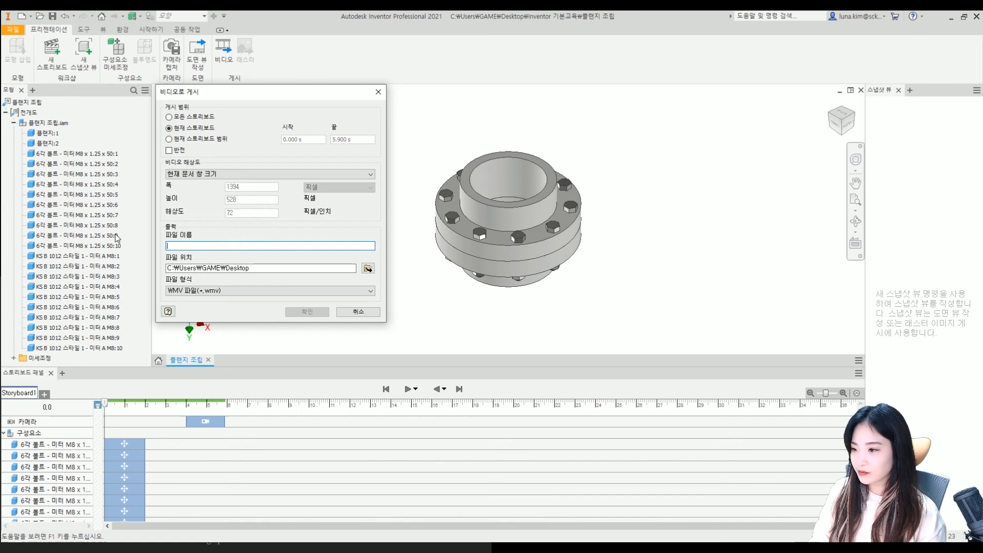
text(플랜지 조)
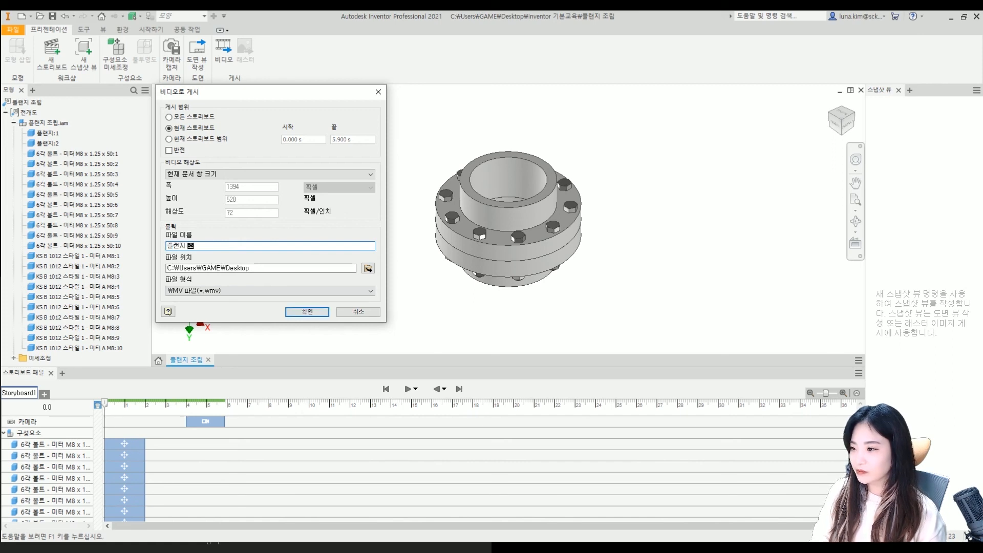
text(립)
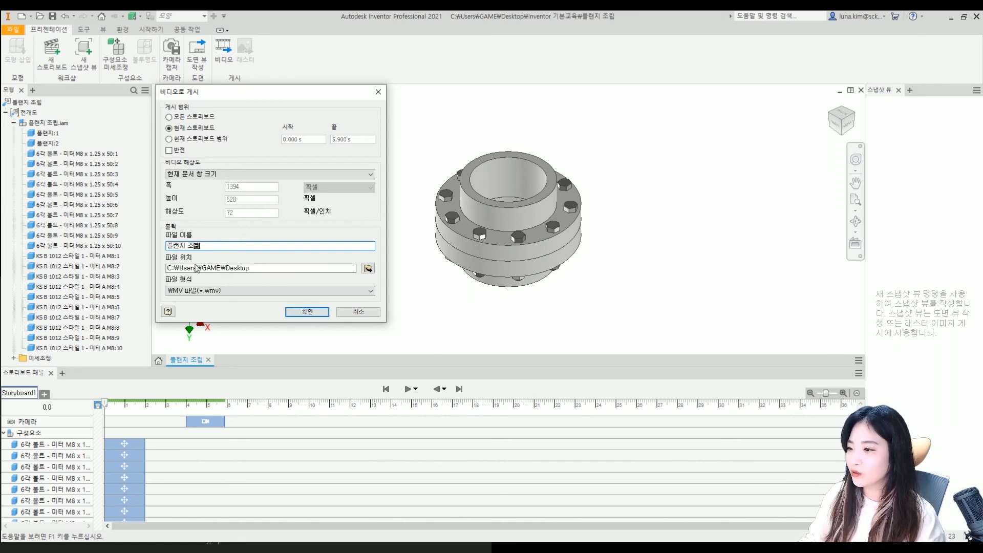
click(219, 291)
click(225, 304)
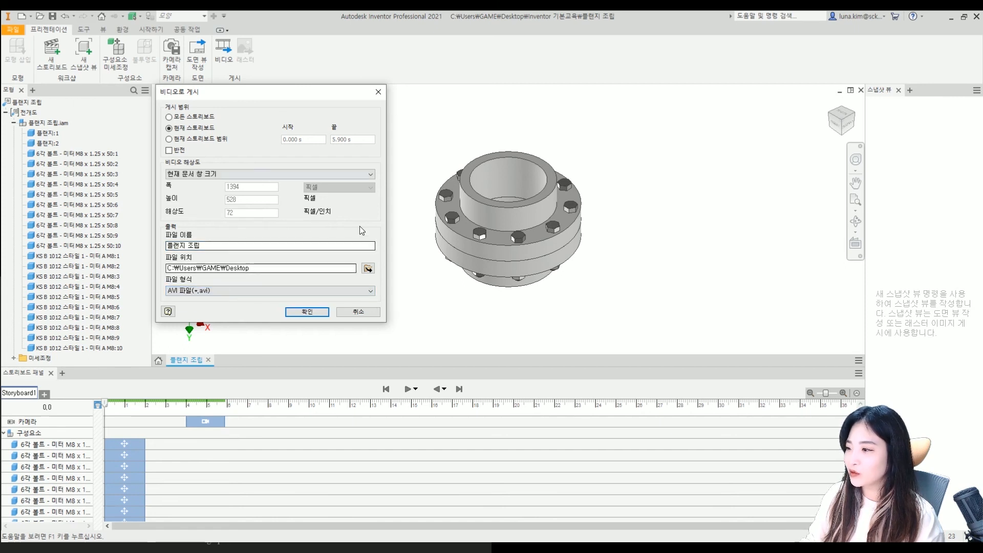
- Publish the storyboard video with full-frame, uncompressed output (전체 프레임 (압축 안 함))
click(308, 312)
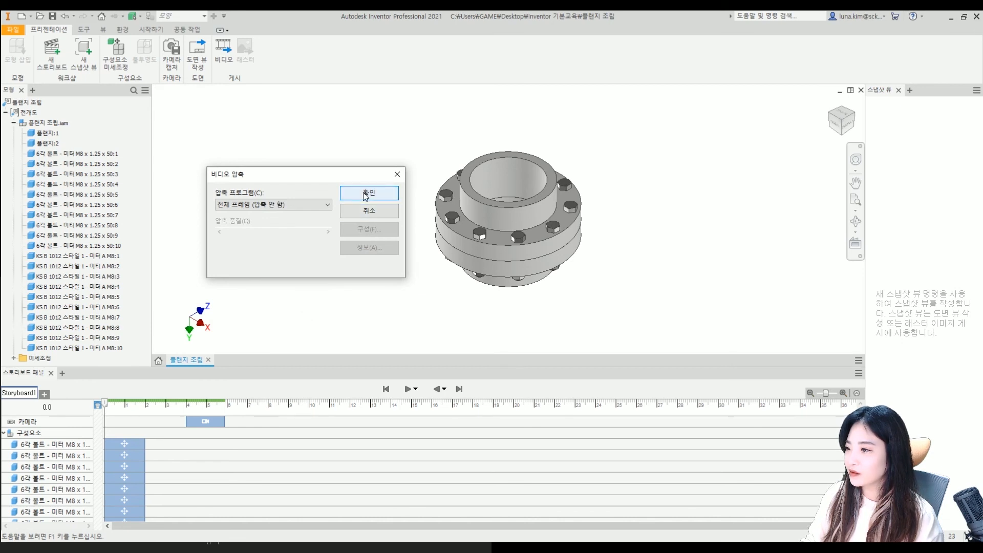
click(314, 203)
click(315, 204)
click(377, 195)
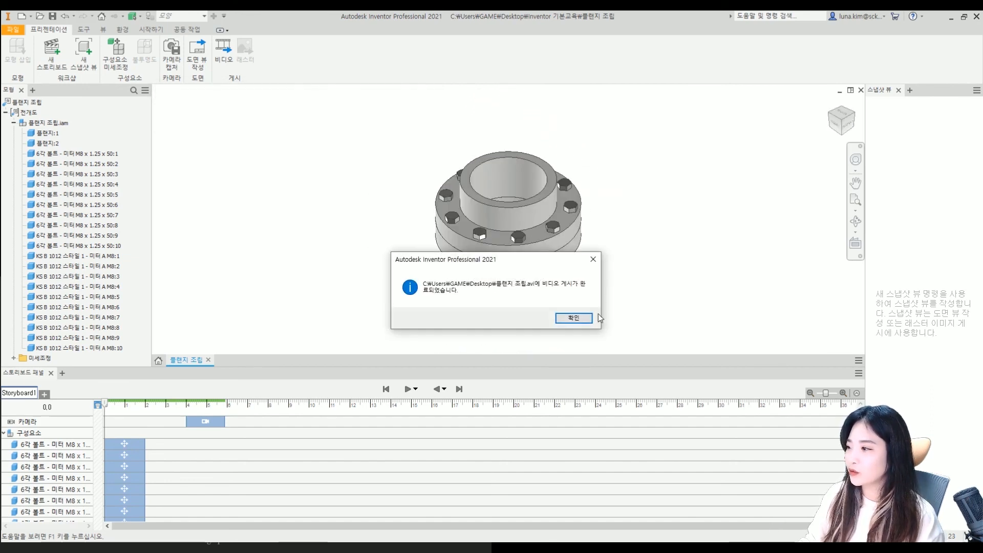
click(561, 319)
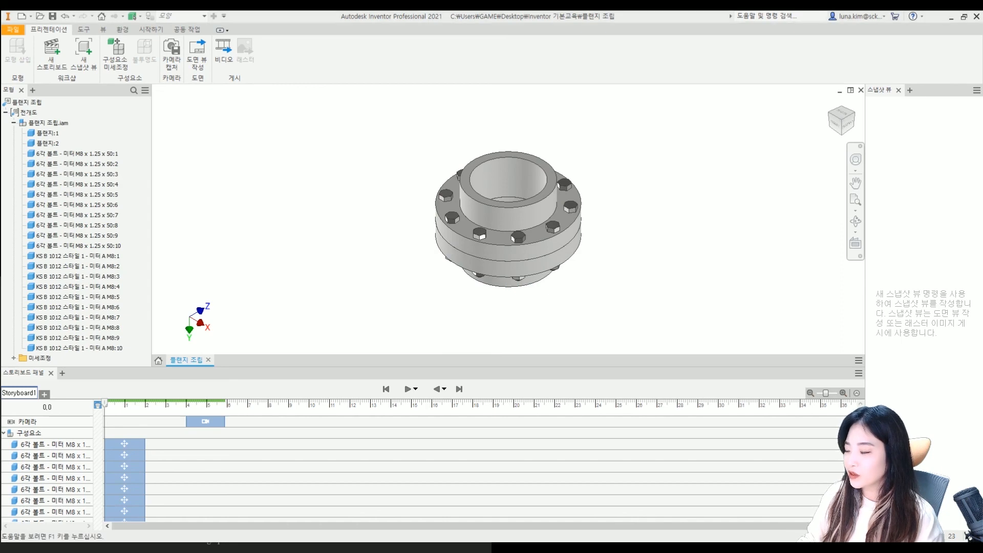
- Switch to File Explorer and open the 플랜지 조립 AVI file from the desktop folder with 팟플레이어(64 비트)
key(super+e)
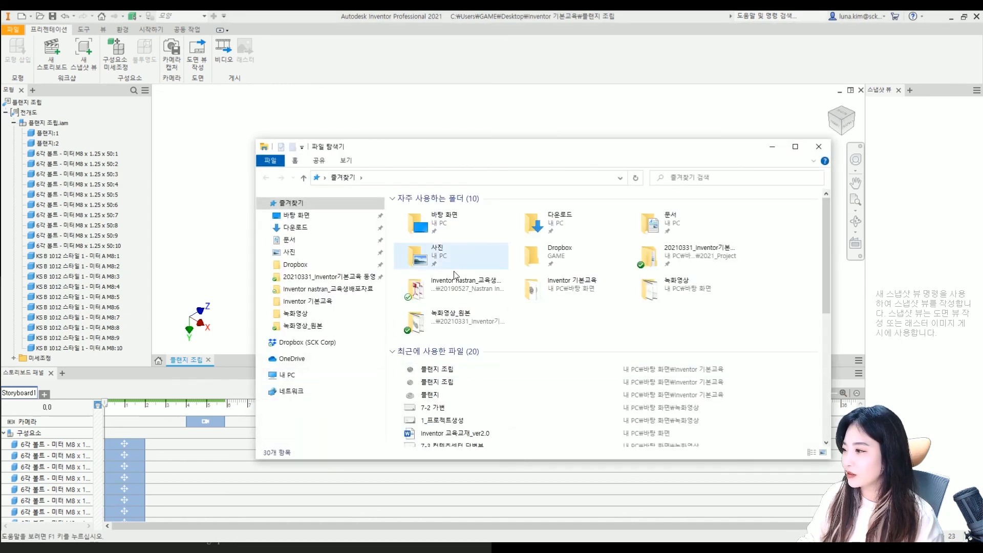
click(296, 215)
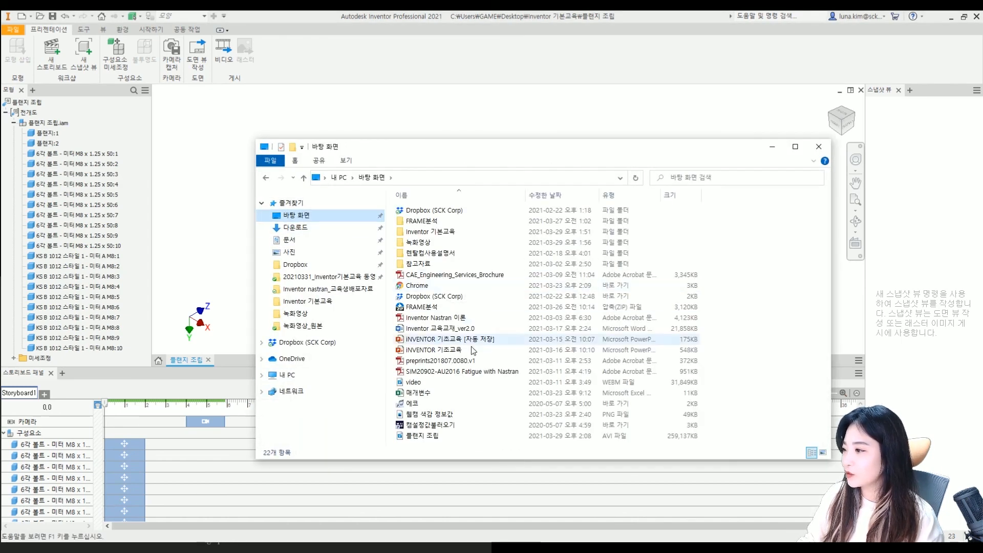
click(434, 436)
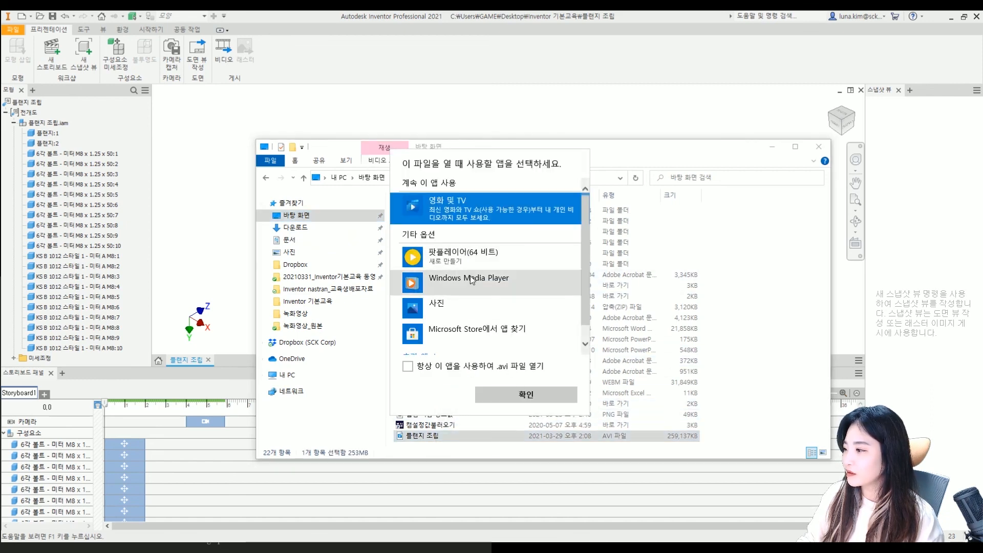
click(470, 254)
click(505, 393)
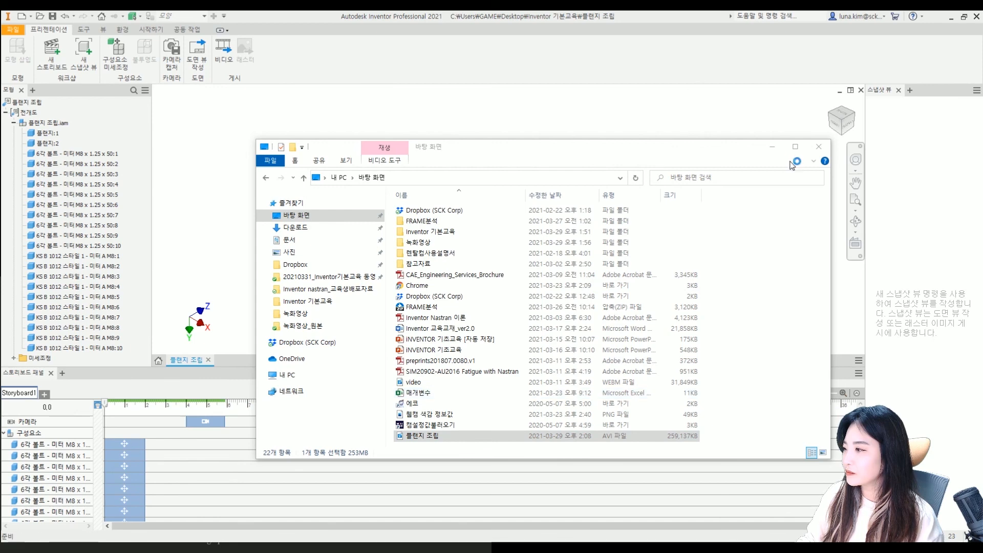